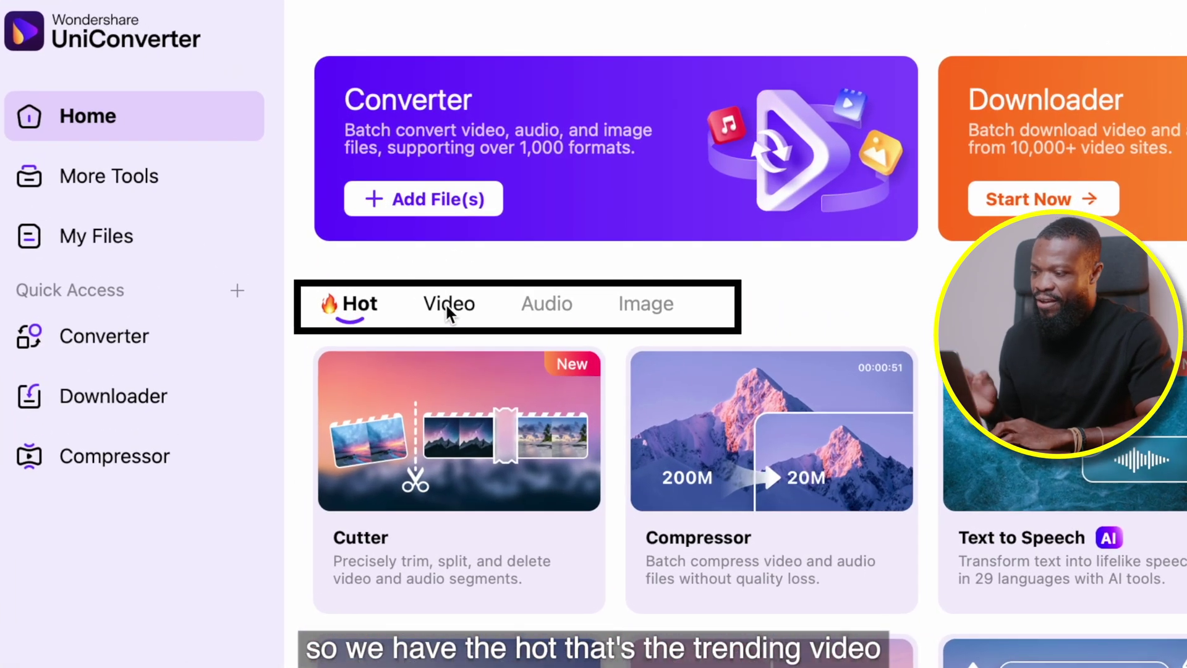
# Step: Look through the Audio tools category on the Home page
pyautogui.click(549, 303)
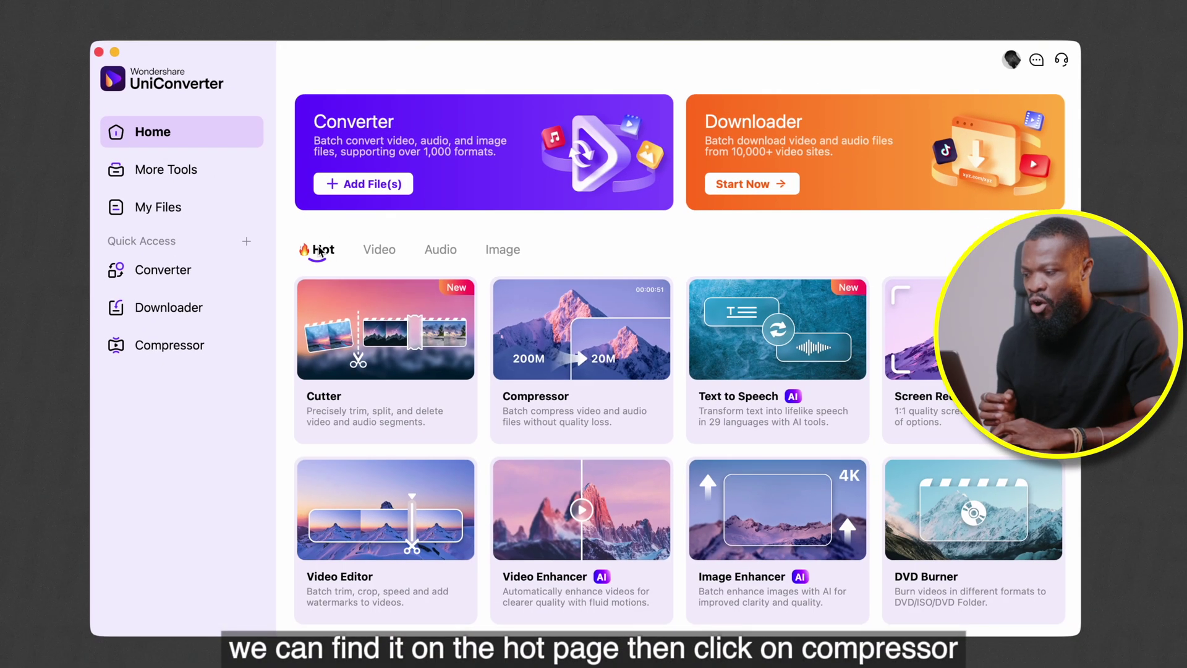
# Step: Open the Compressor and add all five videos from the Tuts Videos folder
pyautogui.click(553, 349)
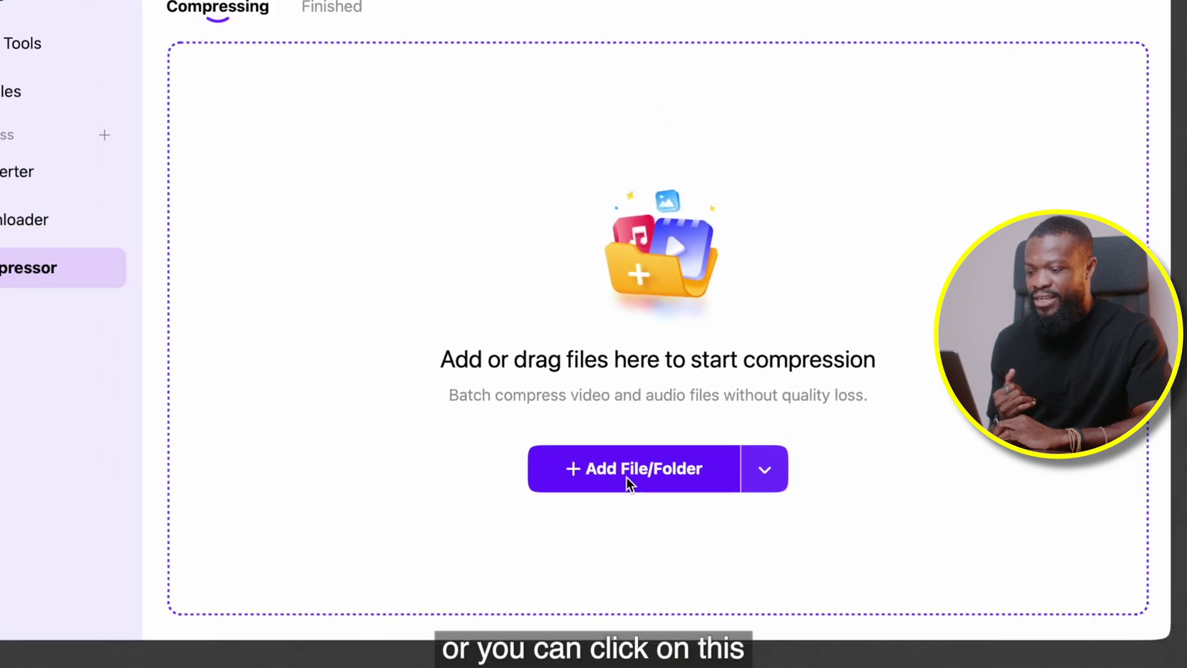
pyautogui.click(626, 477)
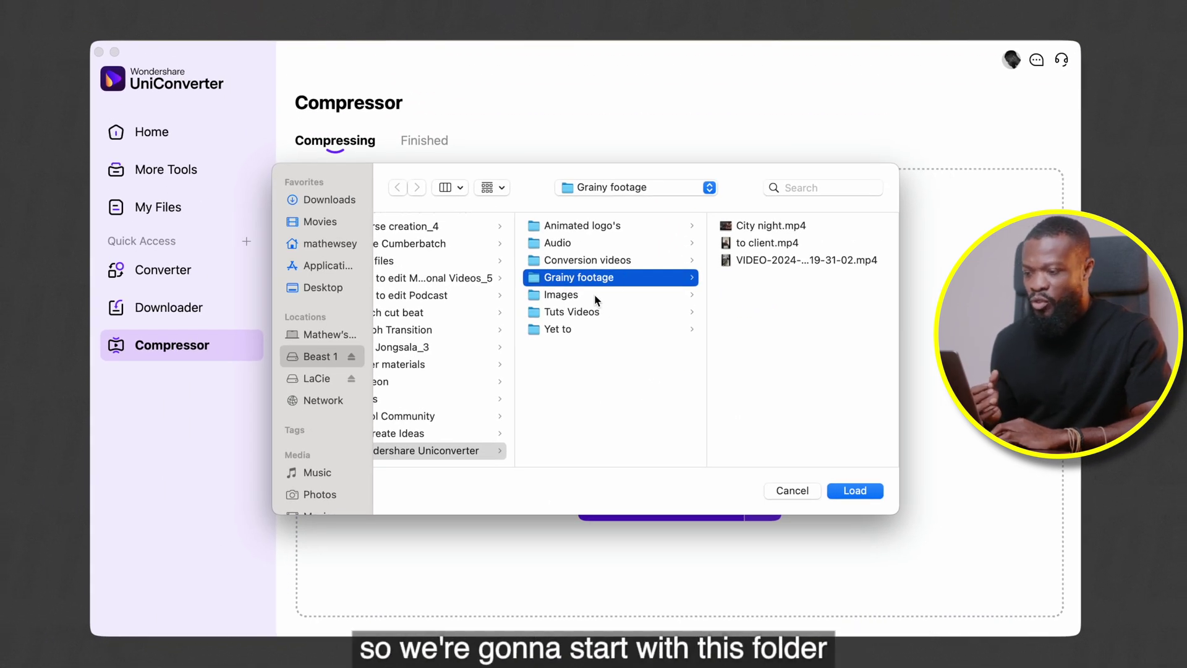
pyautogui.click(606, 313)
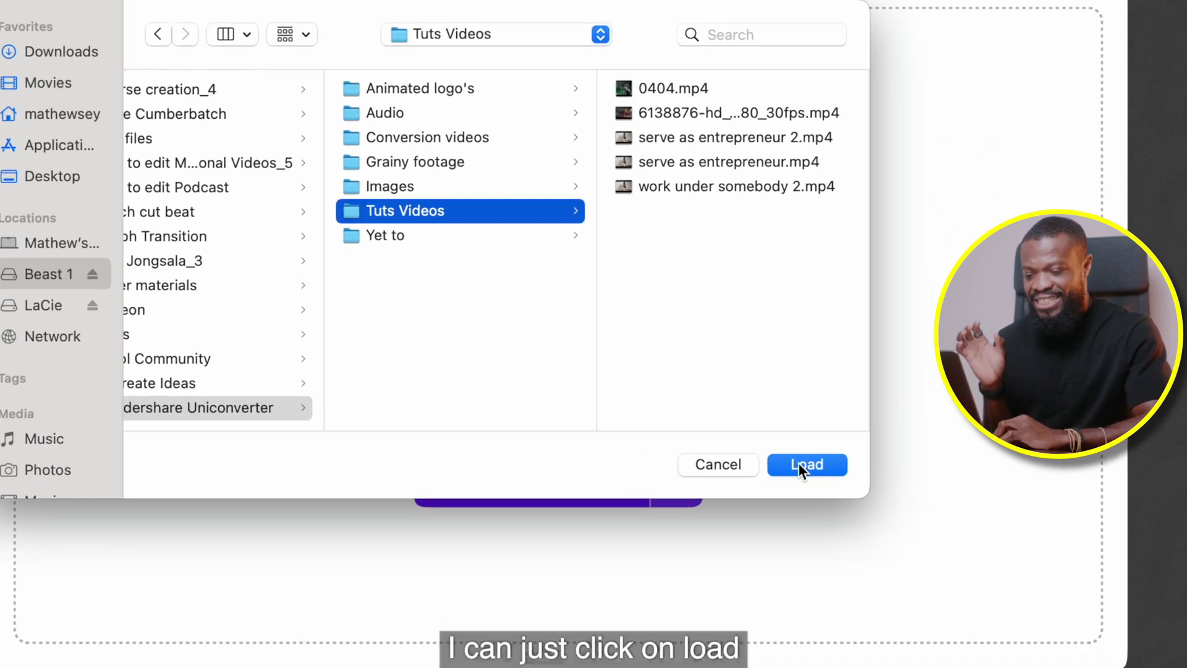
pyautogui.click(853, 490)
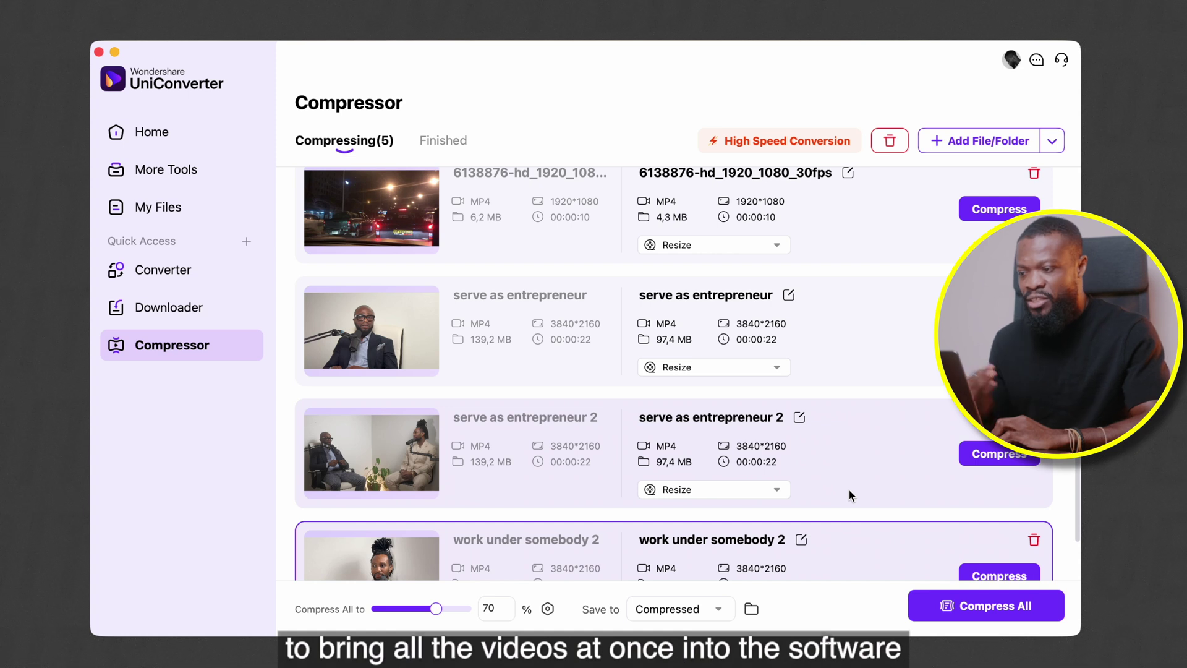
pyautogui.scroll(3, 848, 489)
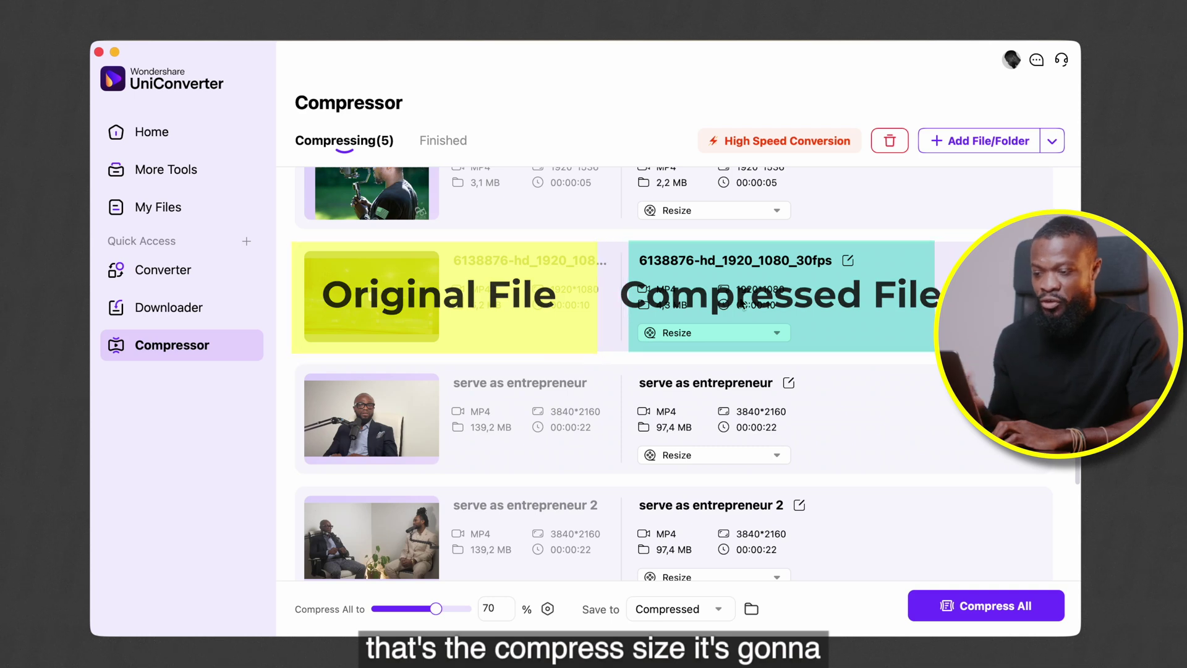
pyautogui.scroll(-3, 717, 365)
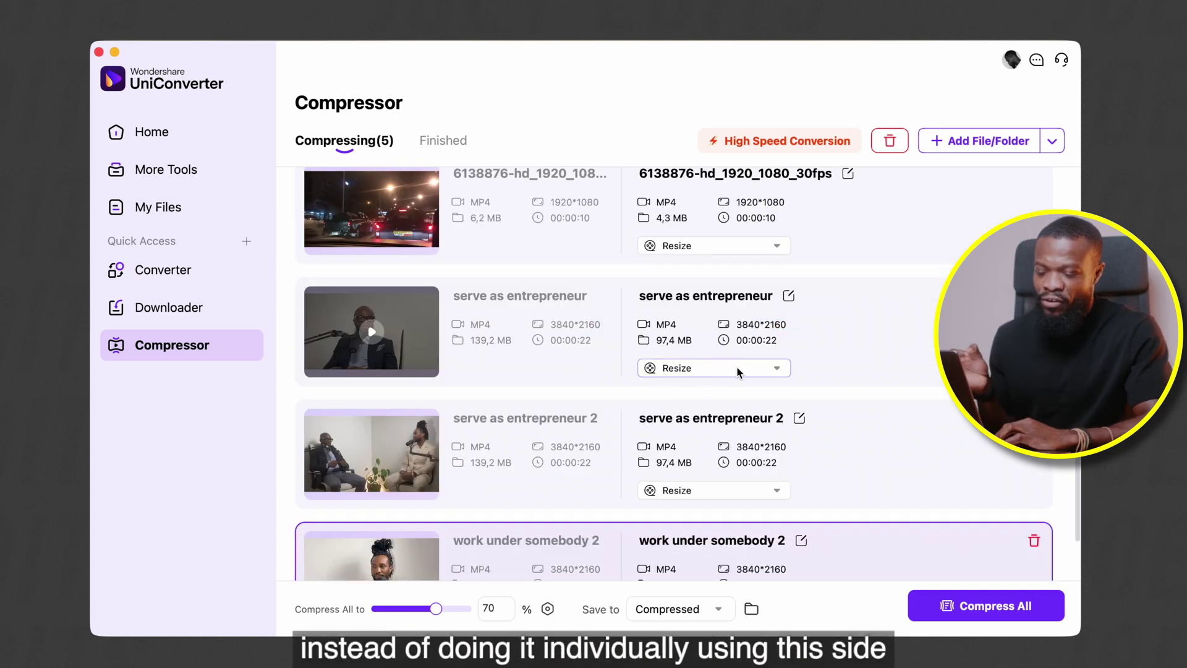
pyautogui.click(737, 369)
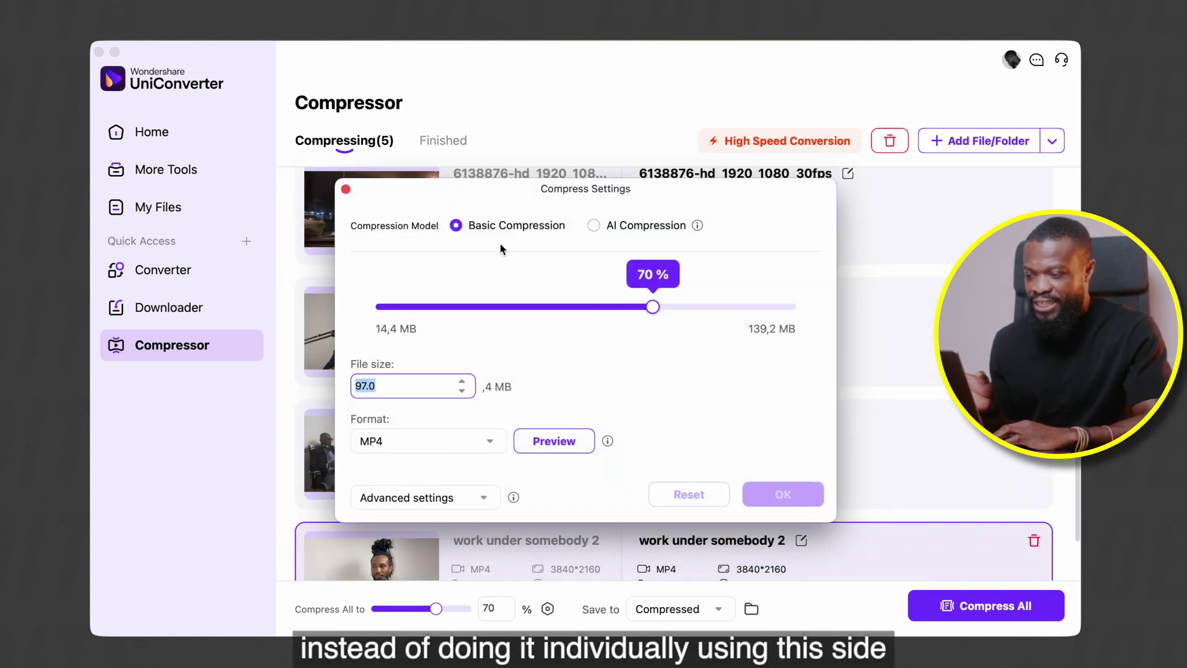
pyautogui.click(346, 189)
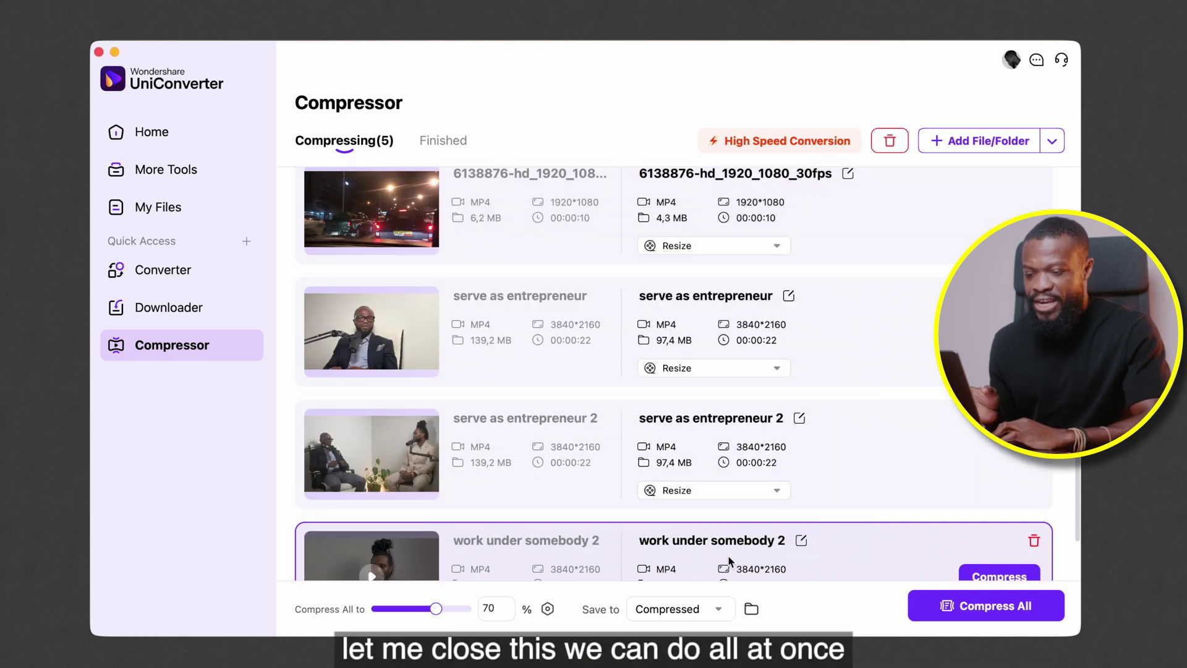
pyautogui.click(548, 609)
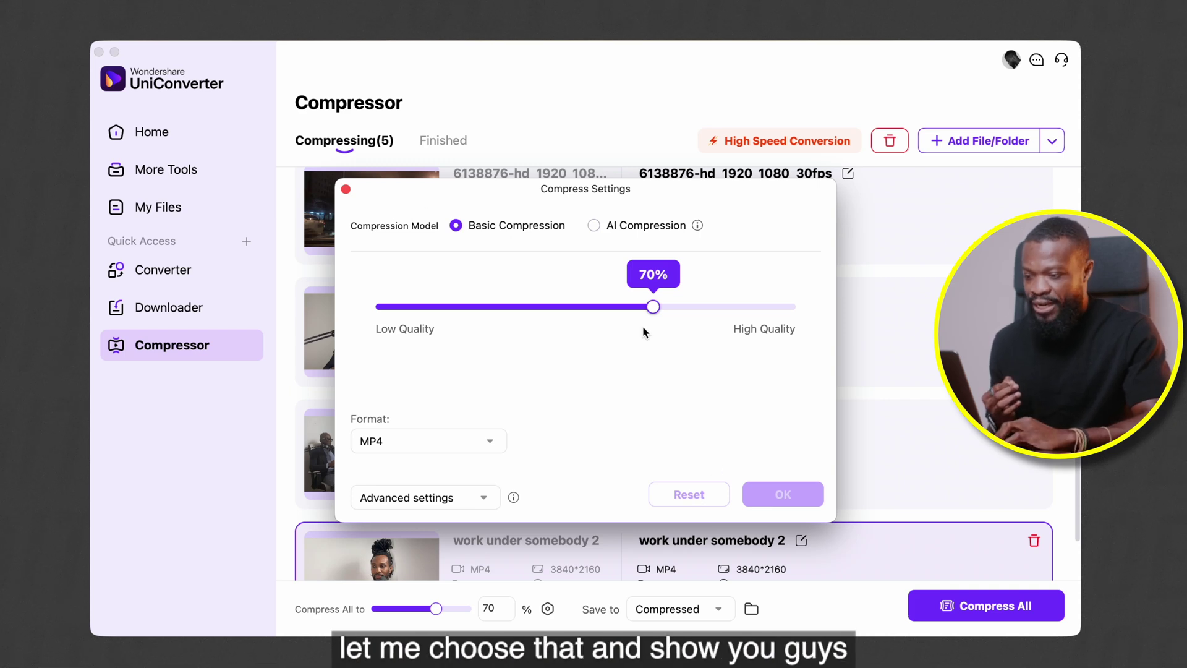
# Step: Set compression for all videos to 68%
pyautogui.click(771, 490)
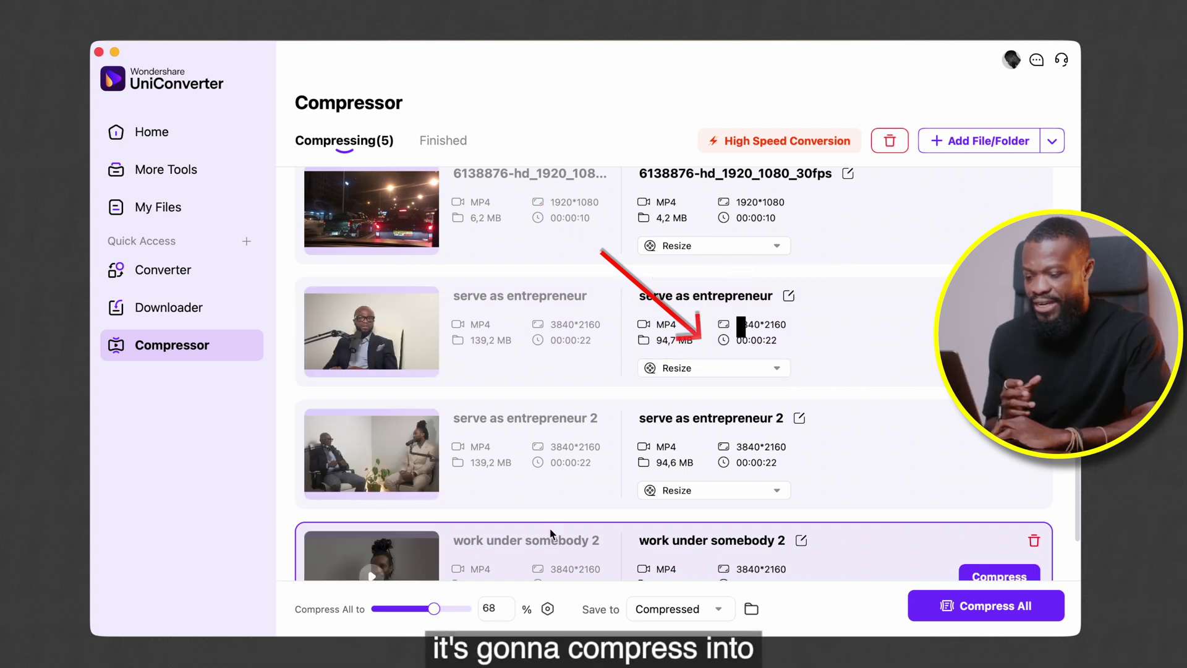
# Step: Apply AI Compression at 80% with MP4 output to all five videos
pyautogui.click(547, 608)
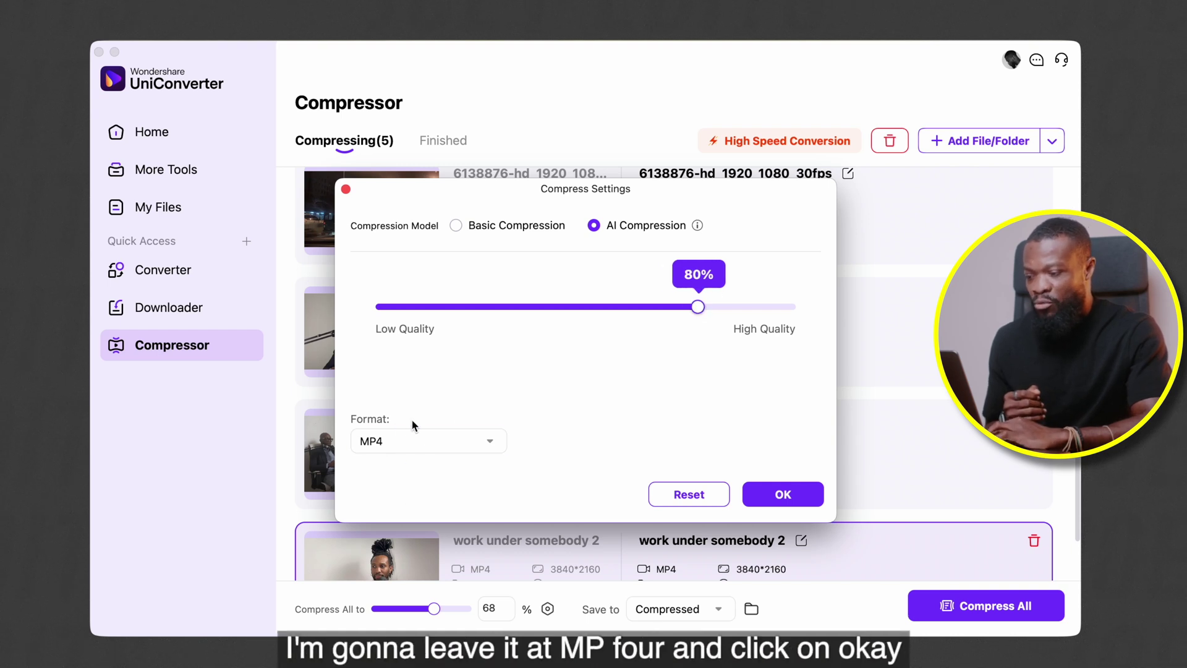
pyautogui.click(760, 493)
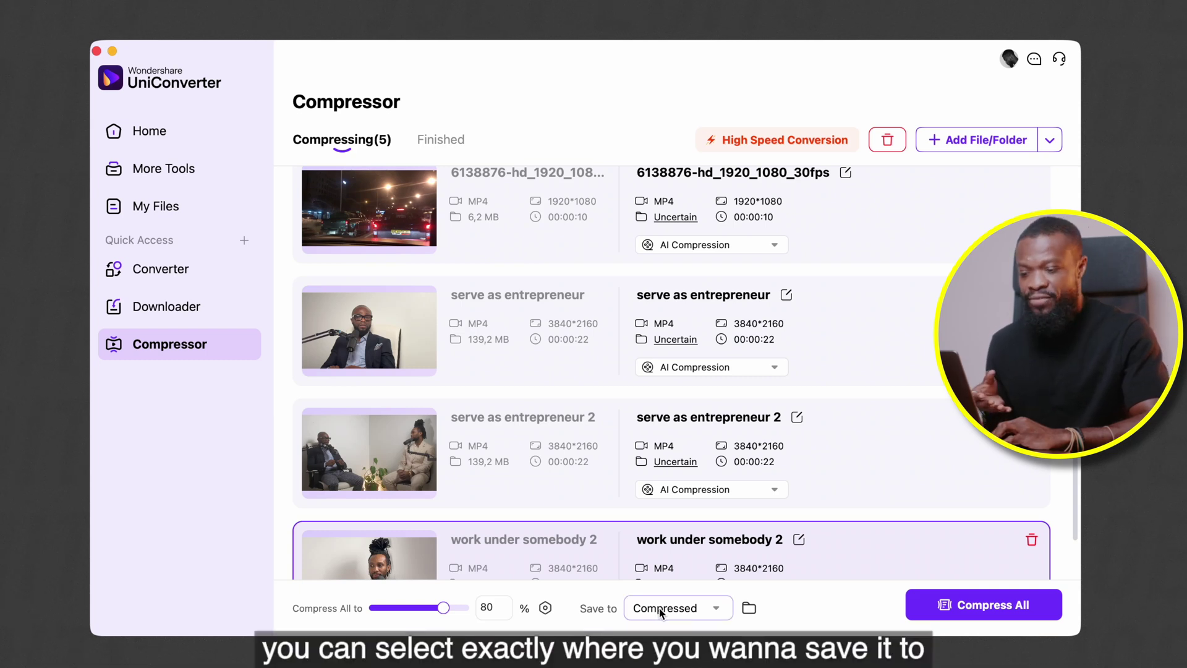
# Step: Check the Compressed output folder, view High Speed Conversion options, then compress all five videos
pyautogui.click(749, 607)
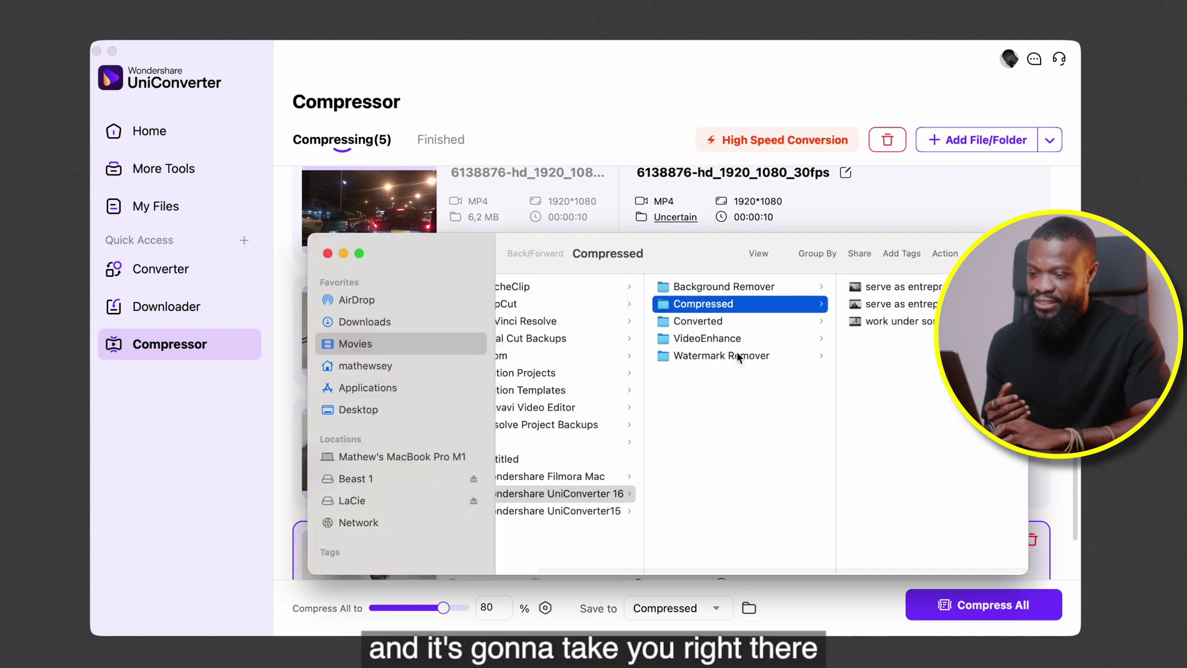
pyautogui.moveTo(727, 253); pyautogui.dragTo(698, 246)
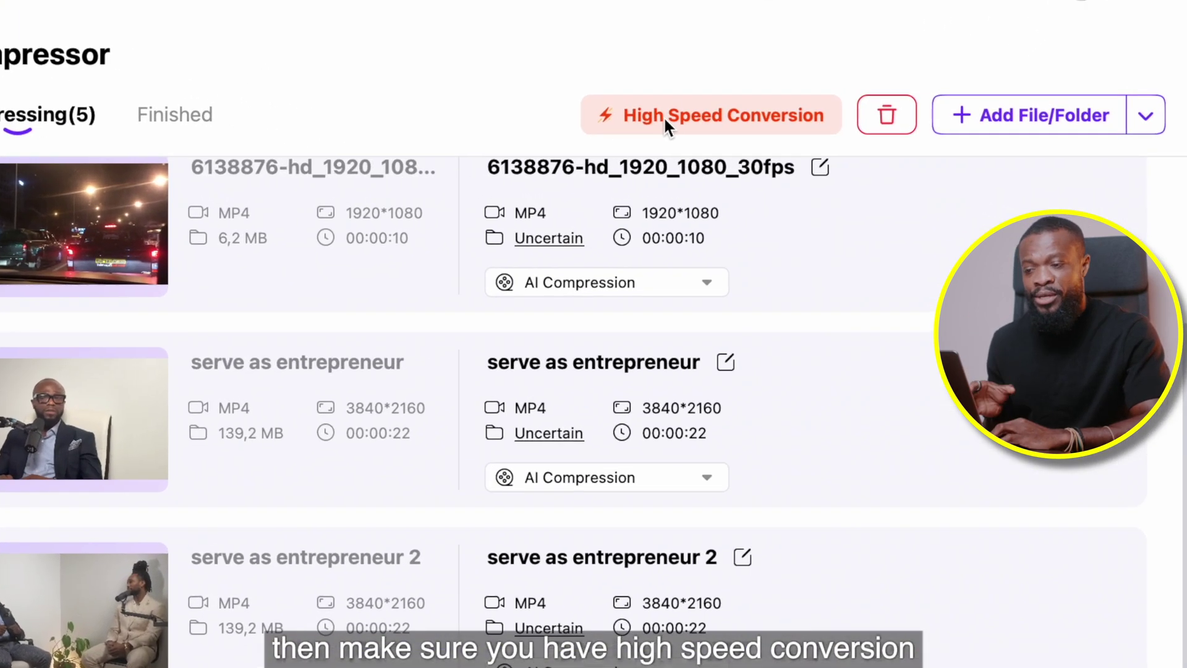
pyautogui.click(749, 140)
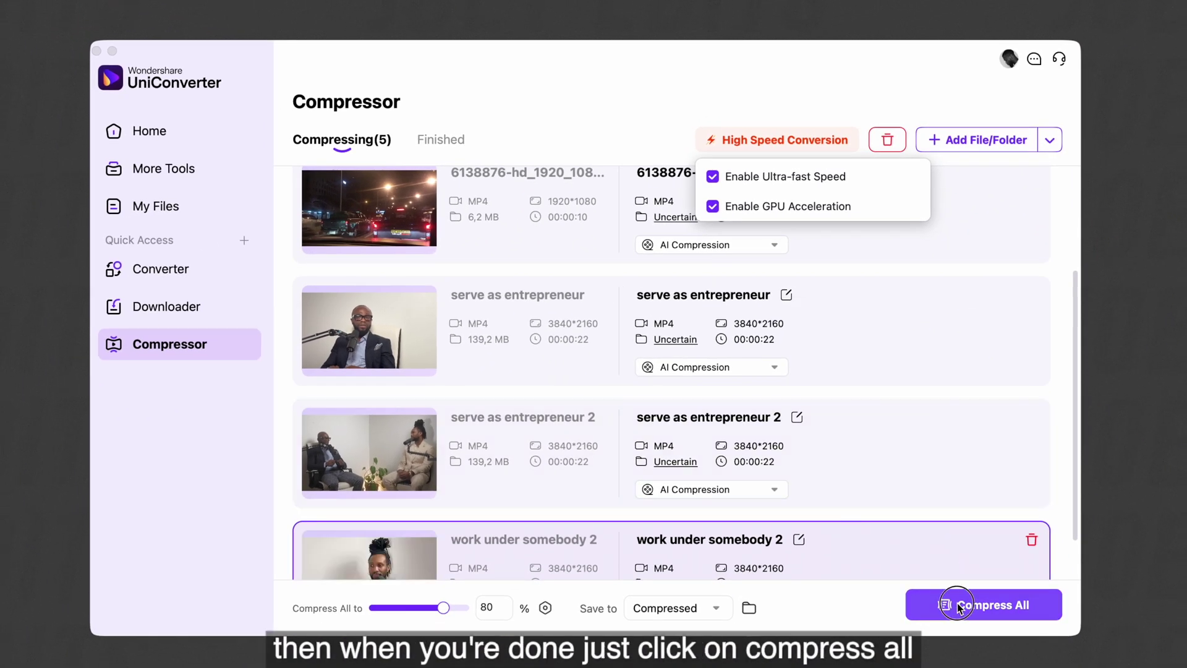
pyautogui.click(956, 603)
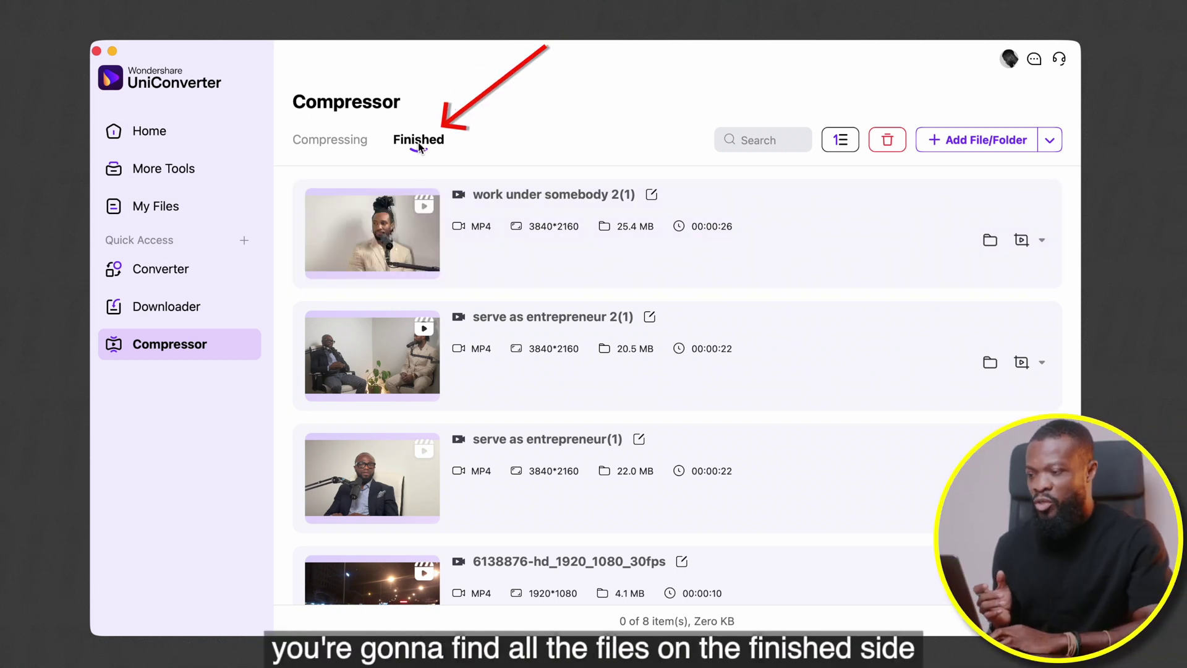
# Step: Reveal the finished 'somebody 2' compressed file in its folder on disk
pyautogui.click(989, 241)
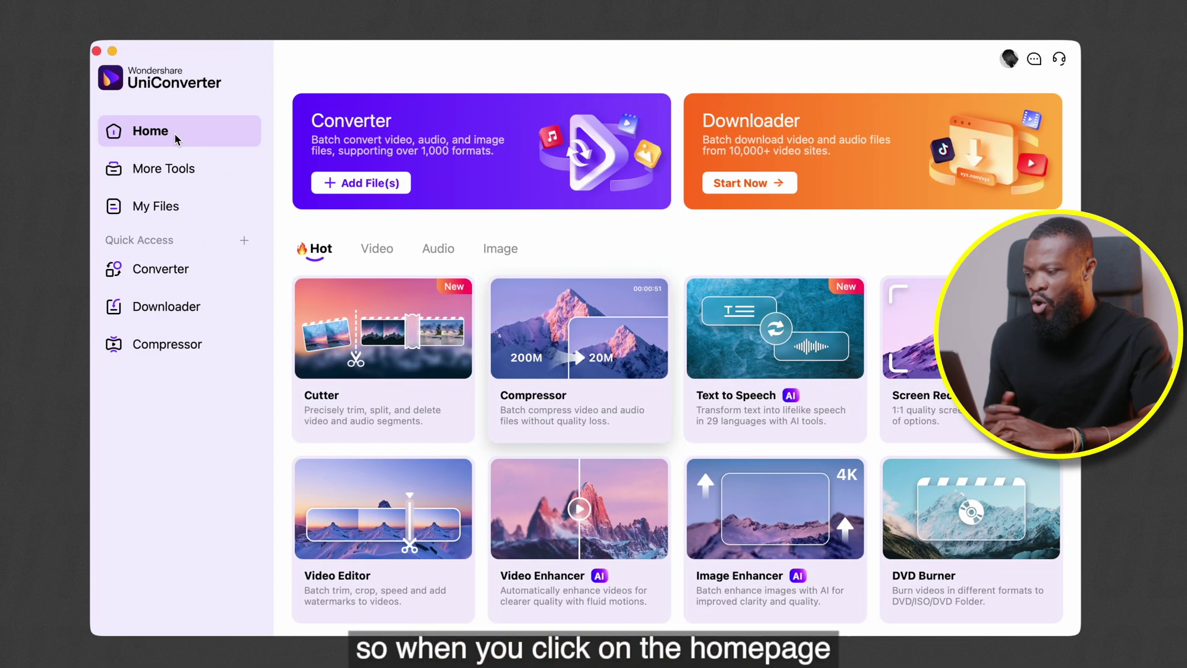
# Step: Open the AI Video Enhancer and load City night.mp4 from the Grainy footage folder
pyautogui.click(534, 514)
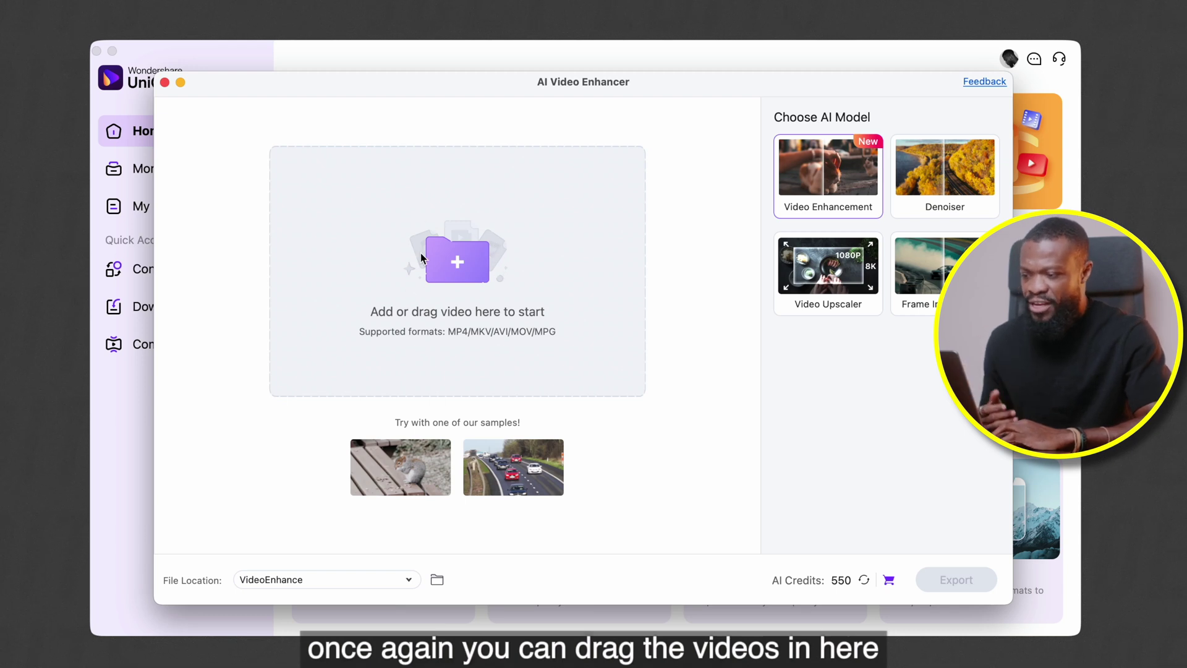
pyautogui.click(452, 269)
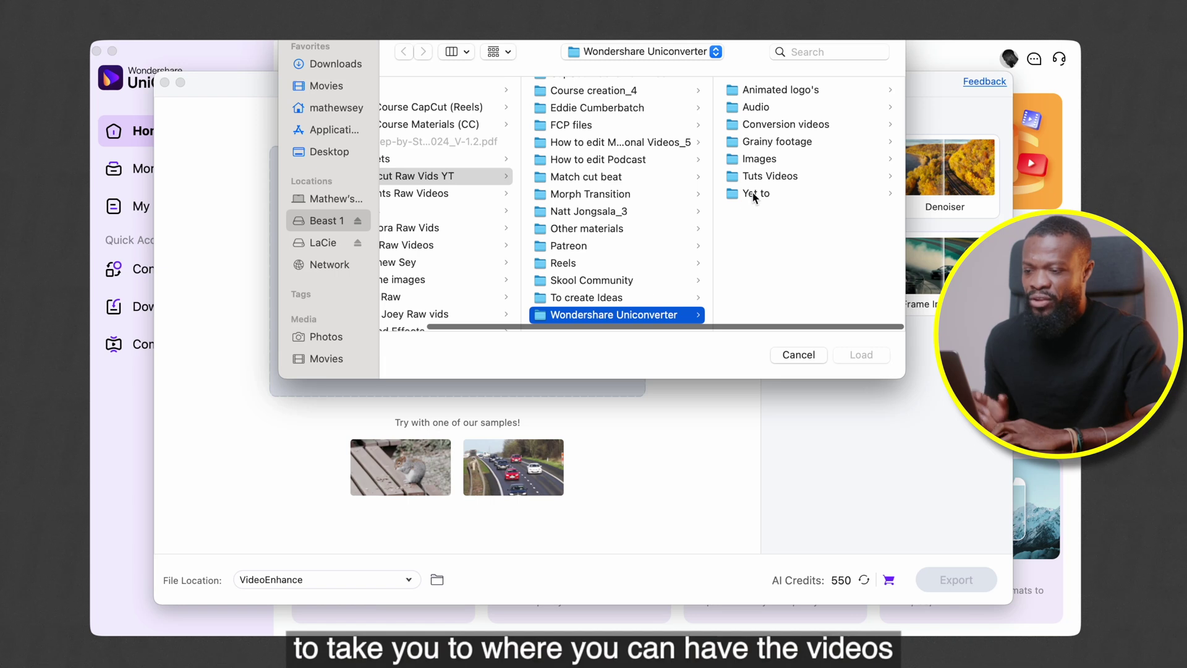
pyautogui.click(777, 142)
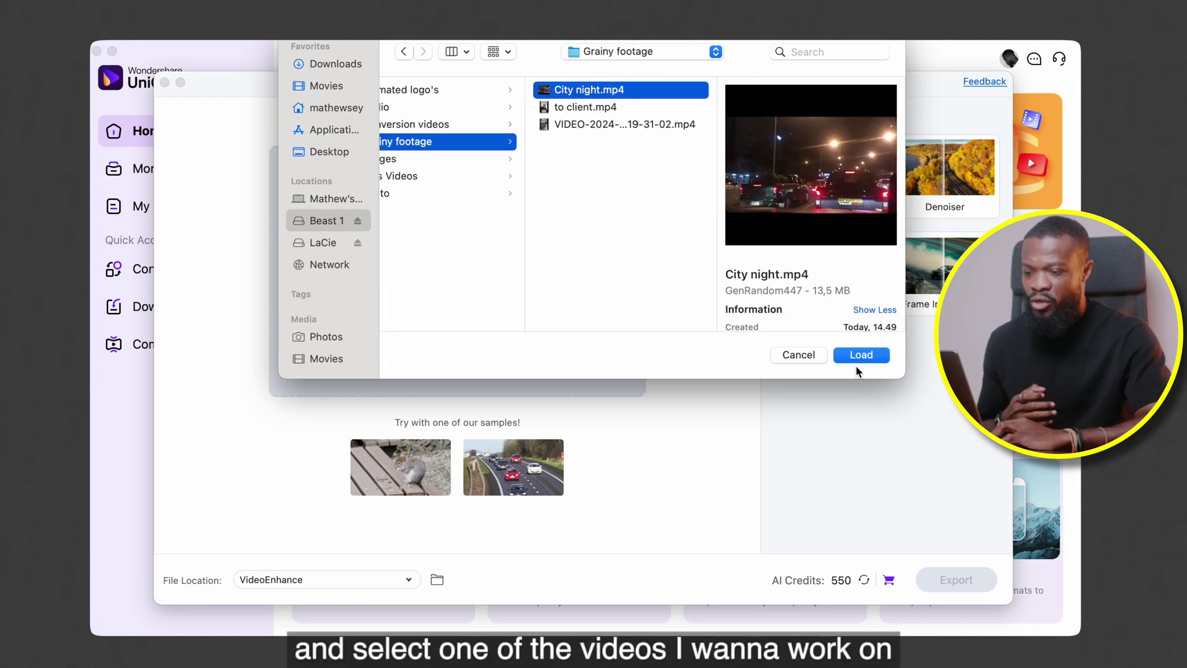
pyautogui.click(859, 356)
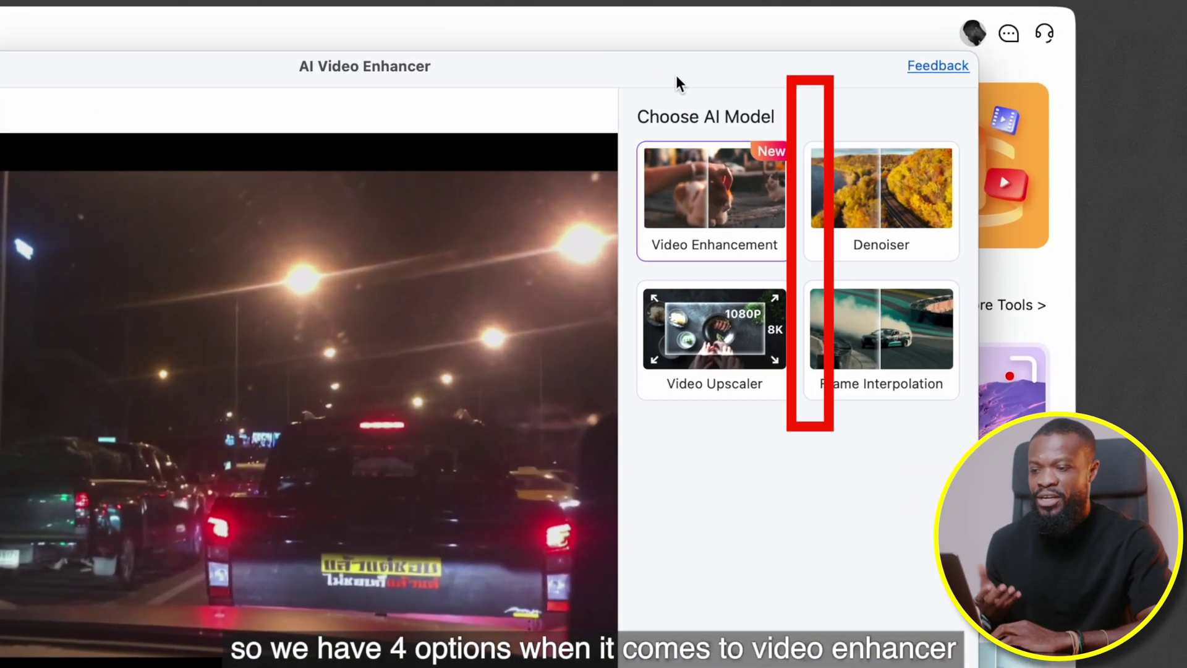
# Step: Pick the Frame Interpolation model over Video Upscaler and keep Smoothness at 2X(48FPS)
pyautogui.moveTo(691, 215)
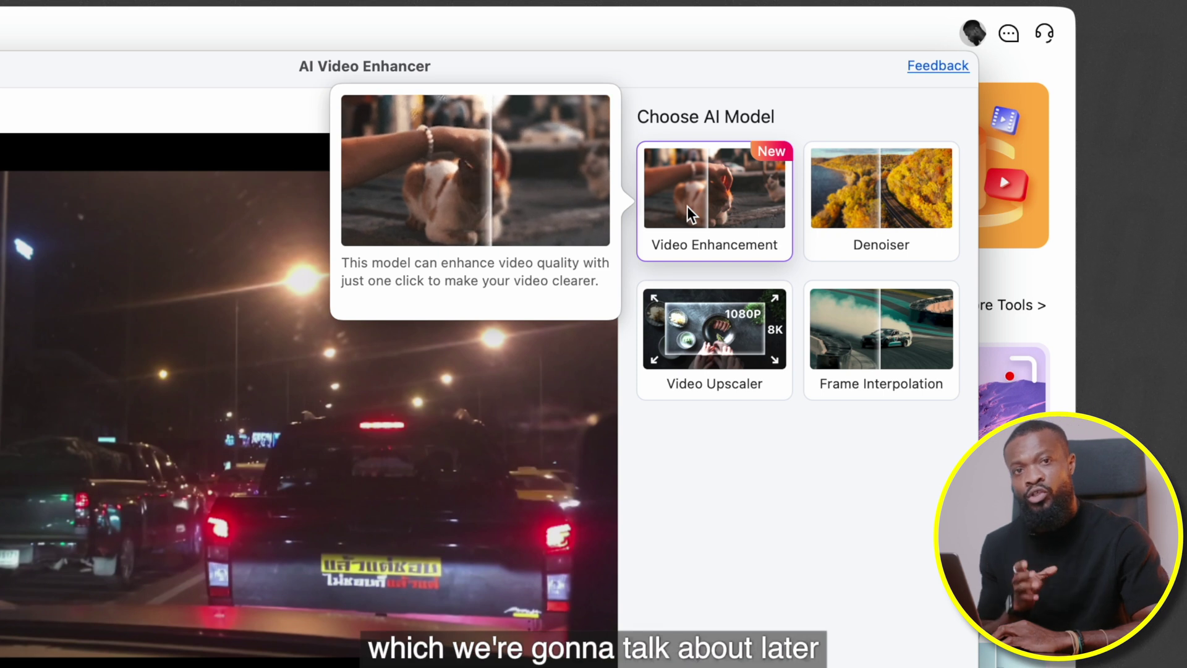
pyautogui.moveTo(857, 215)
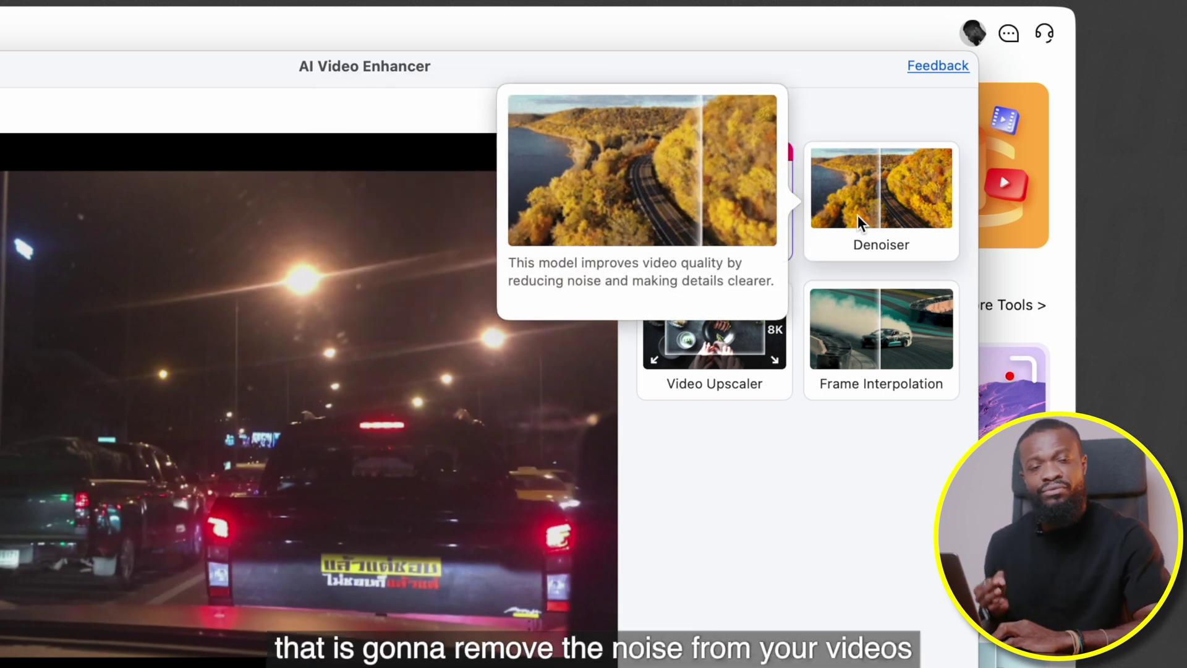
pyautogui.moveTo(707, 356)
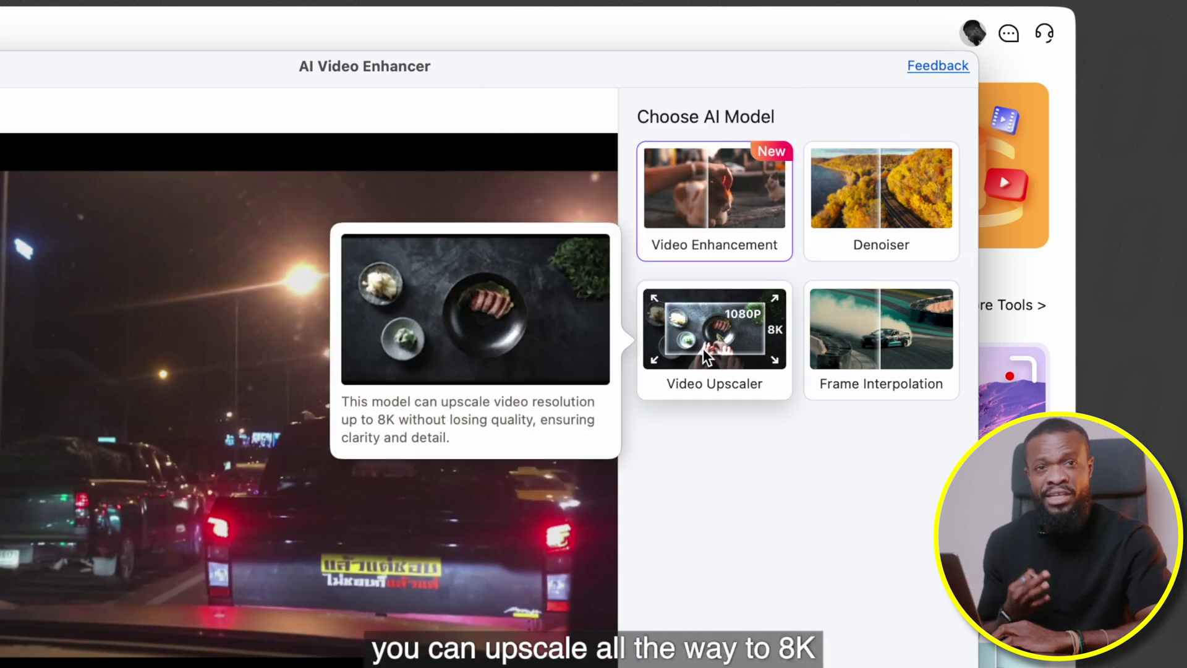
pyautogui.click(706, 356)
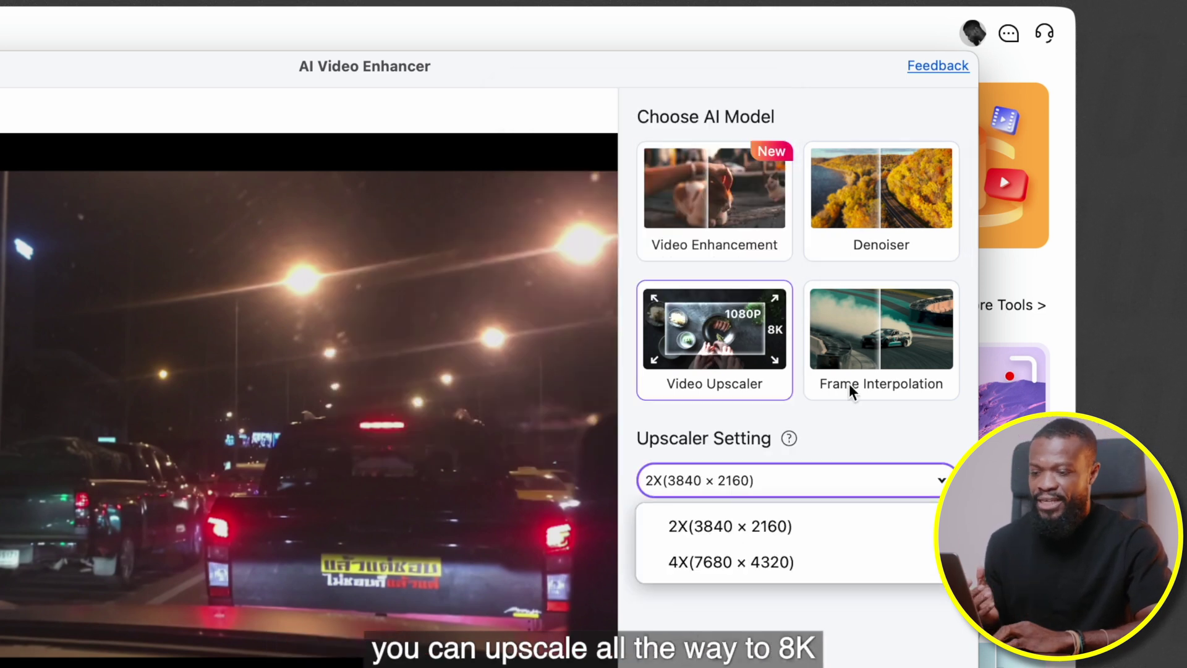
pyautogui.moveTo(855, 349)
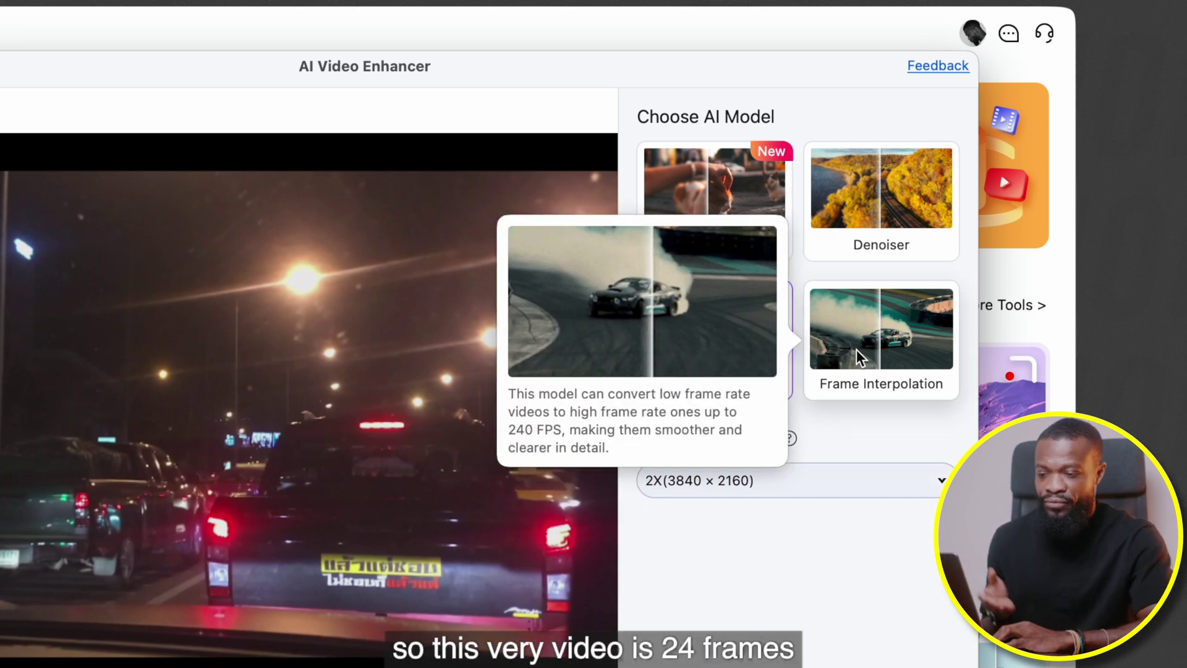
pyautogui.click(855, 350)
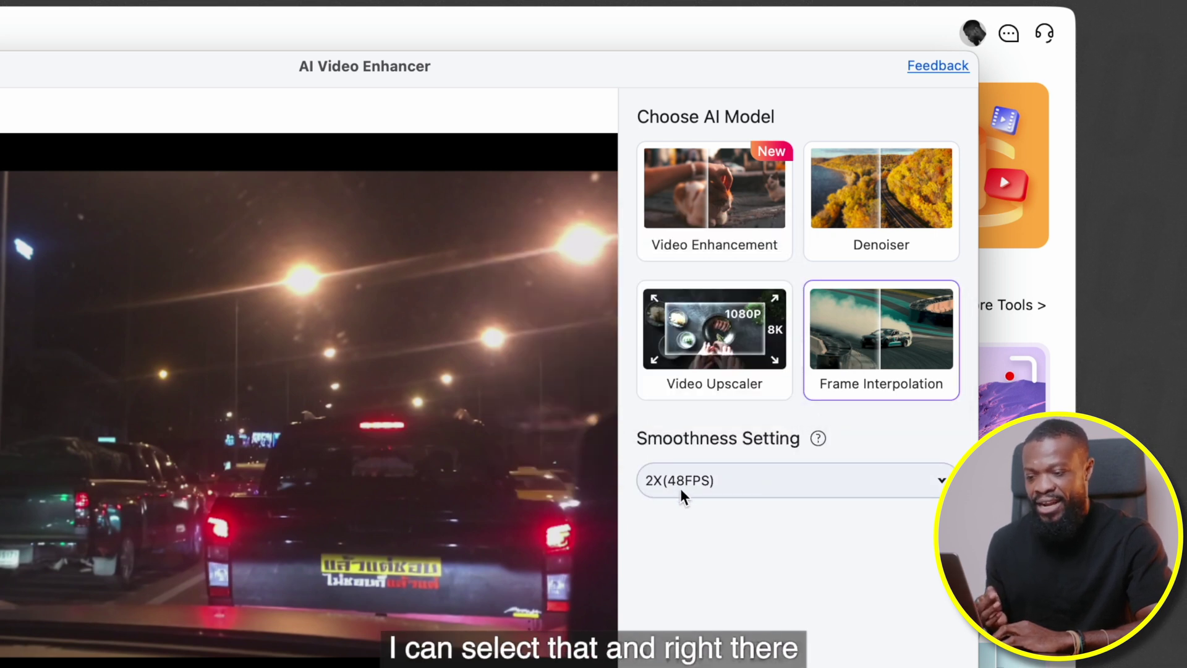
pyautogui.click(744, 480)
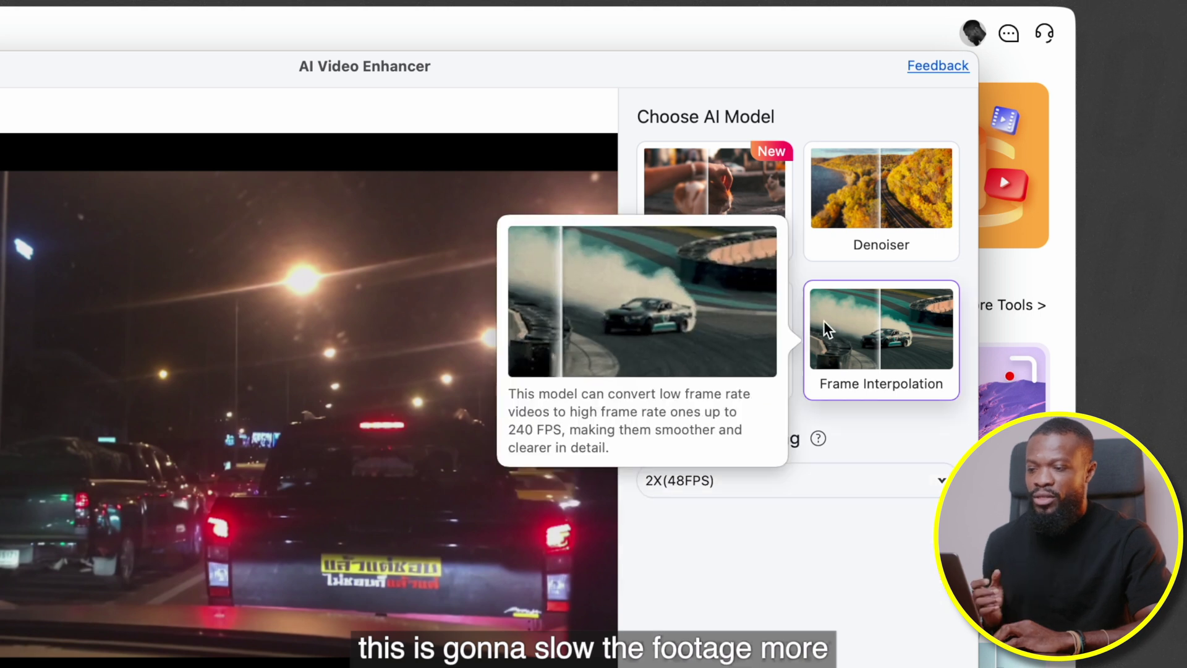
# Step: Keep 2X(48FPS) smoothness and export the enhanced City night video
pyautogui.click(714, 191)
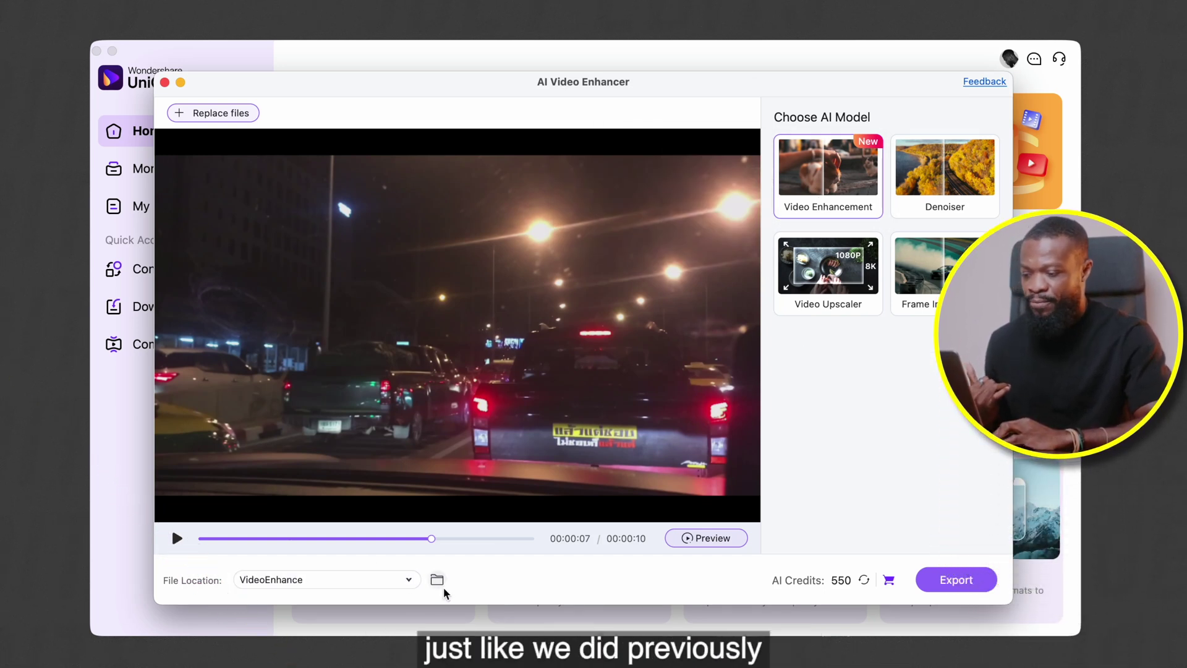
pyautogui.moveTo(856, 568)
pyautogui.click(946, 580)
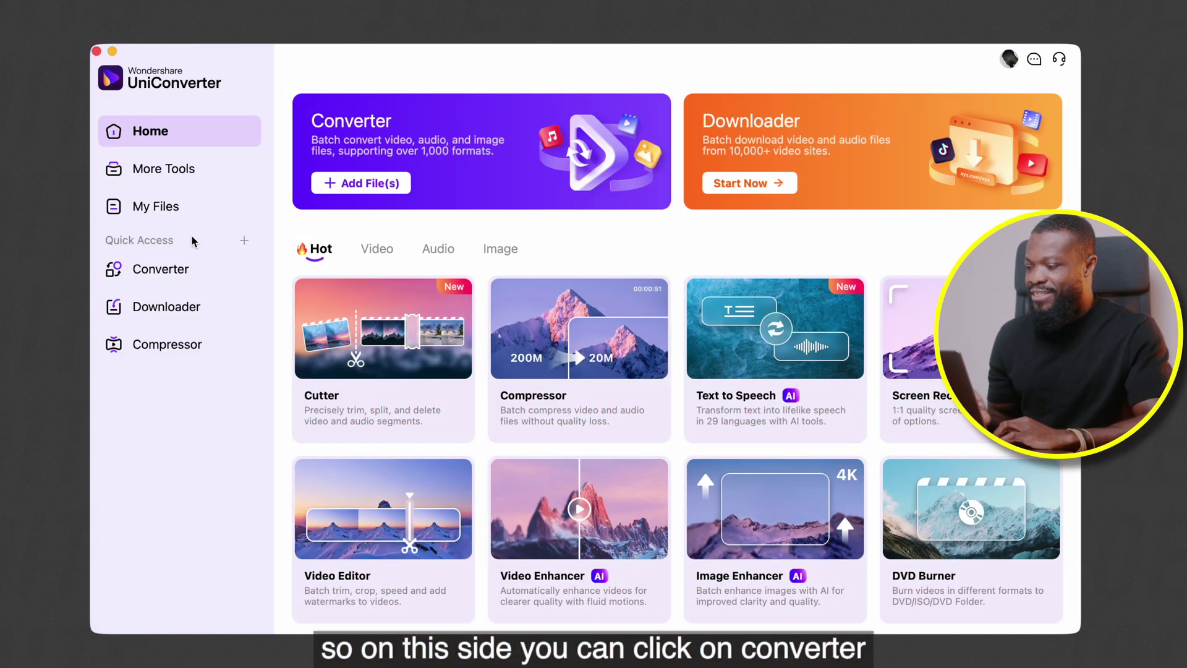
# Step: Open the Converter and load the five clips from the Conversion videos folder
pyautogui.click(181, 270)
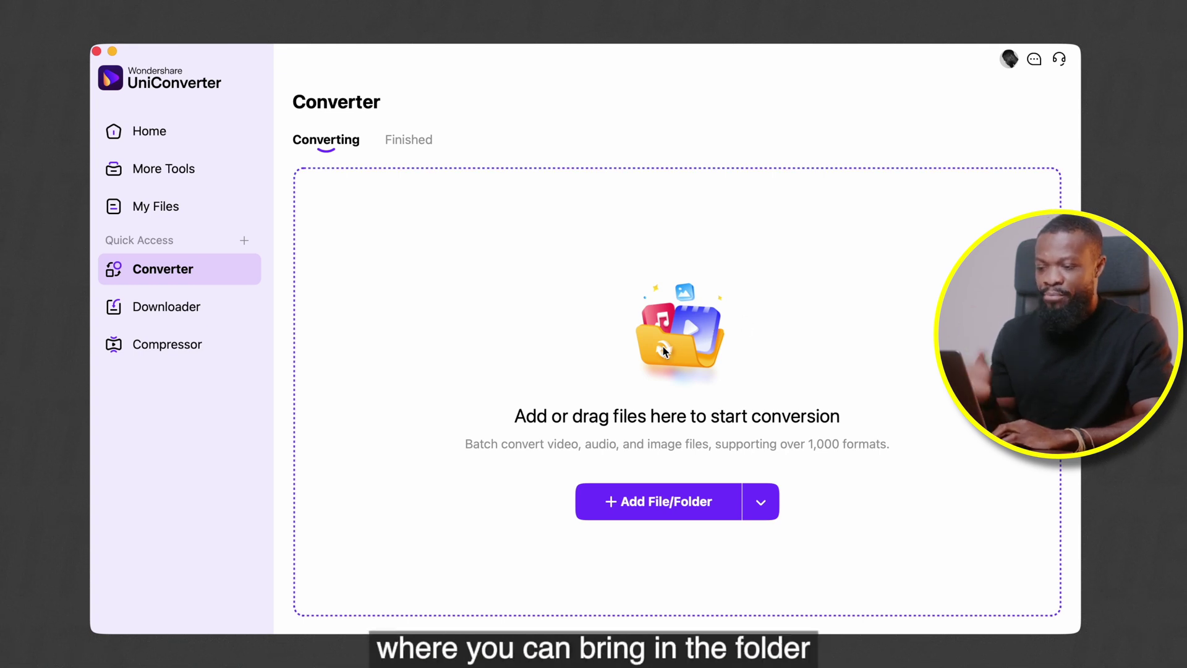
pyautogui.click(639, 502)
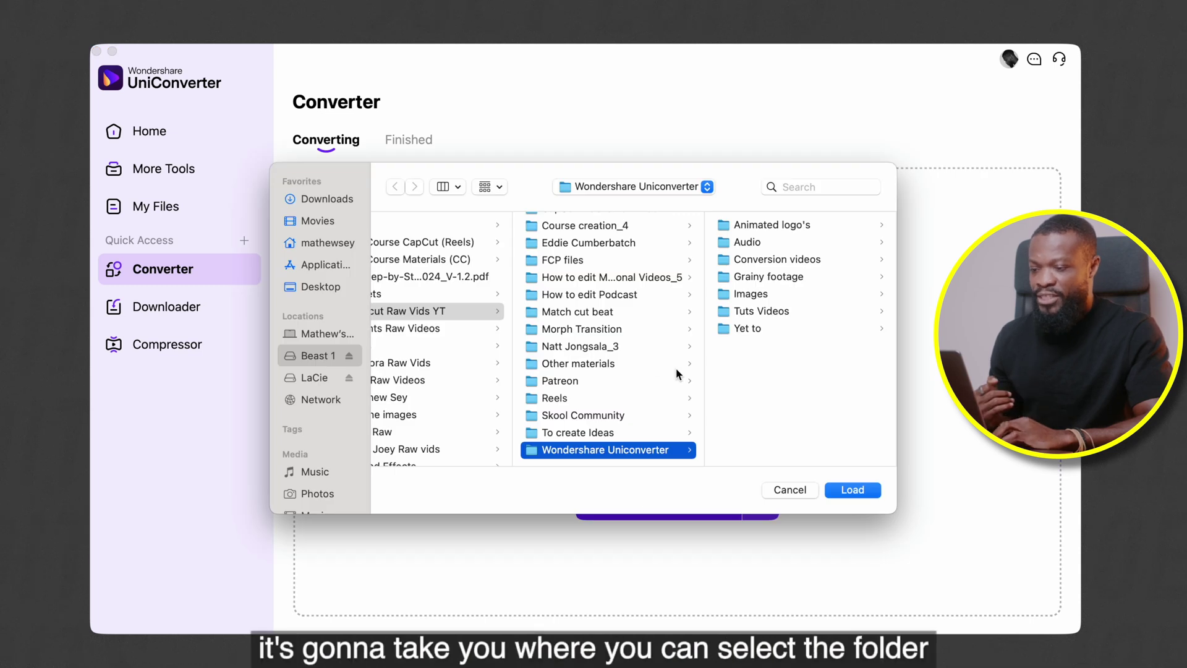
pyautogui.click(764, 256)
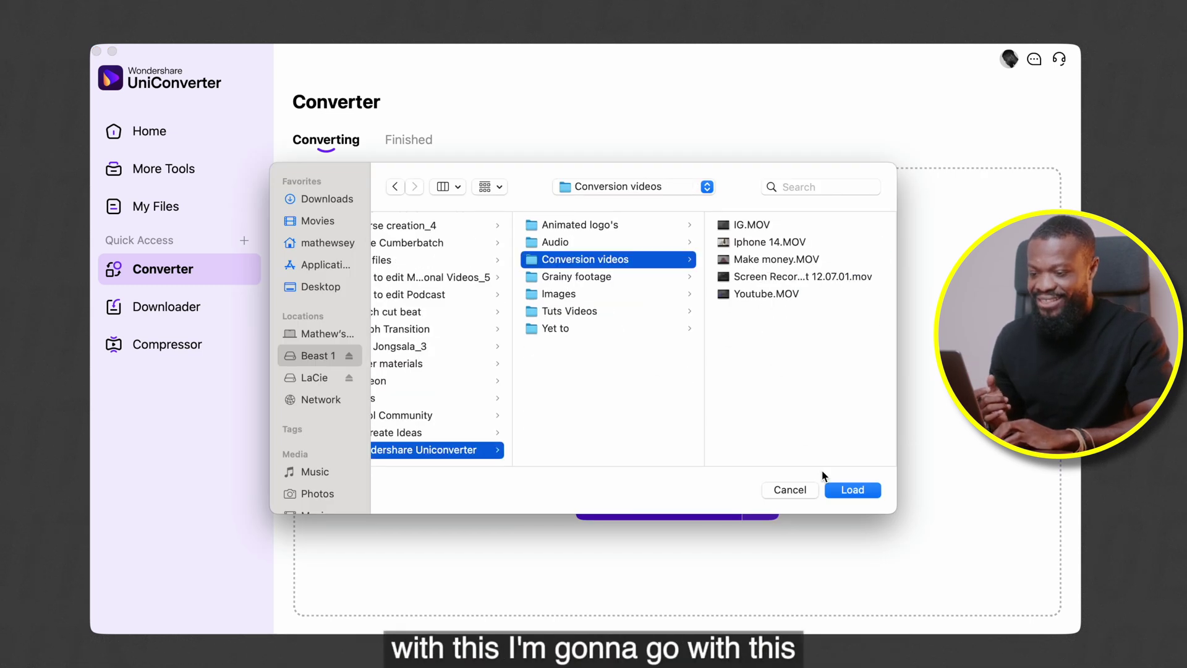
pyautogui.click(846, 491)
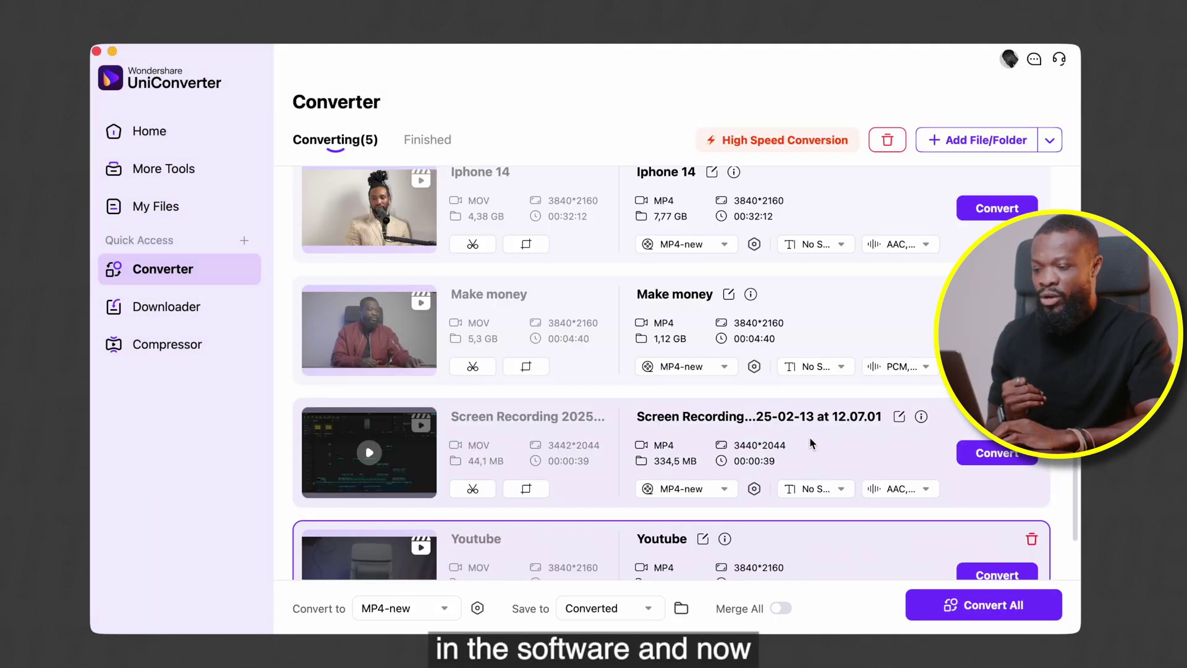
pyautogui.scroll(5, 610, 276)
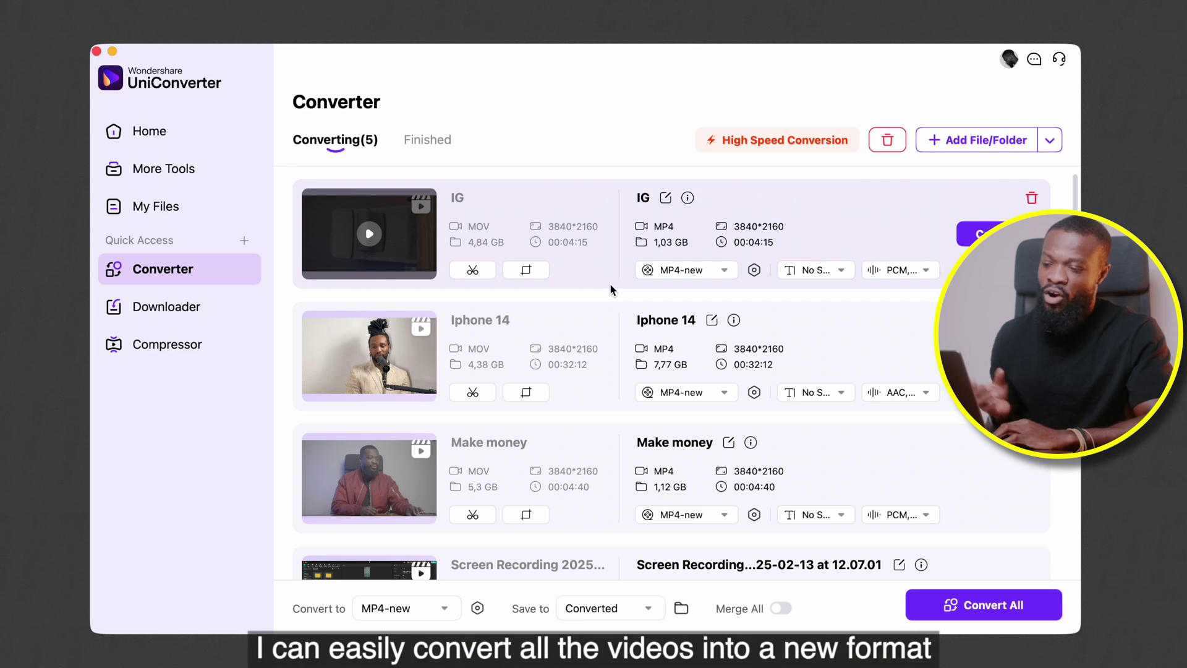
pyautogui.click(725, 271)
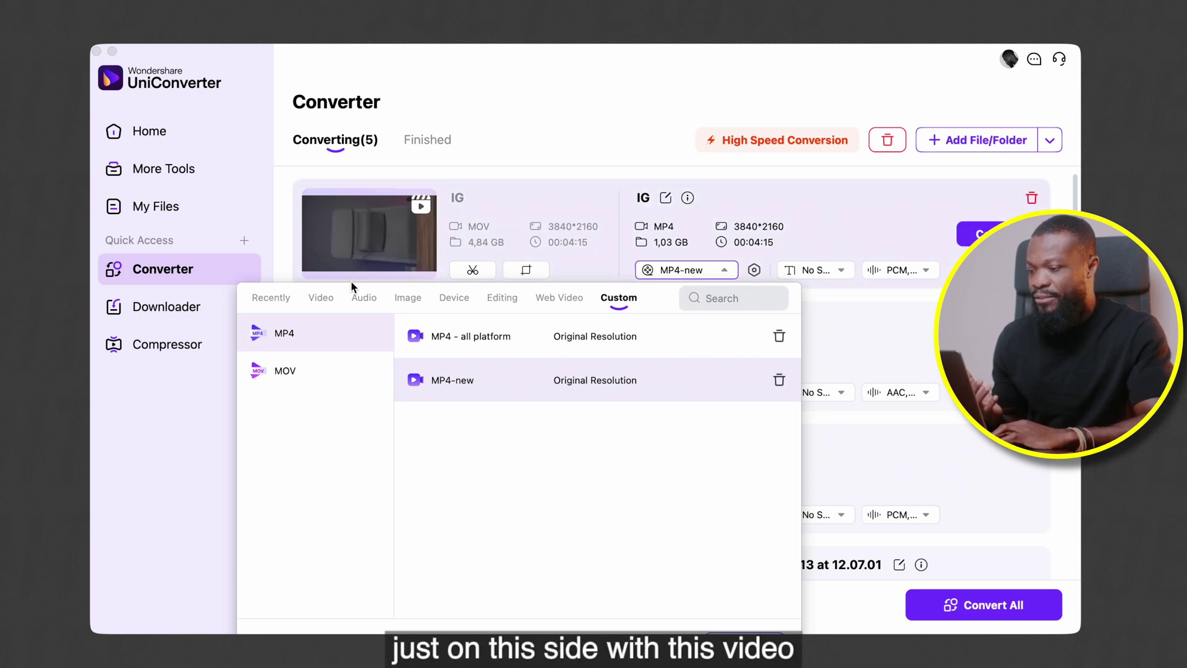
pyautogui.click(681, 271)
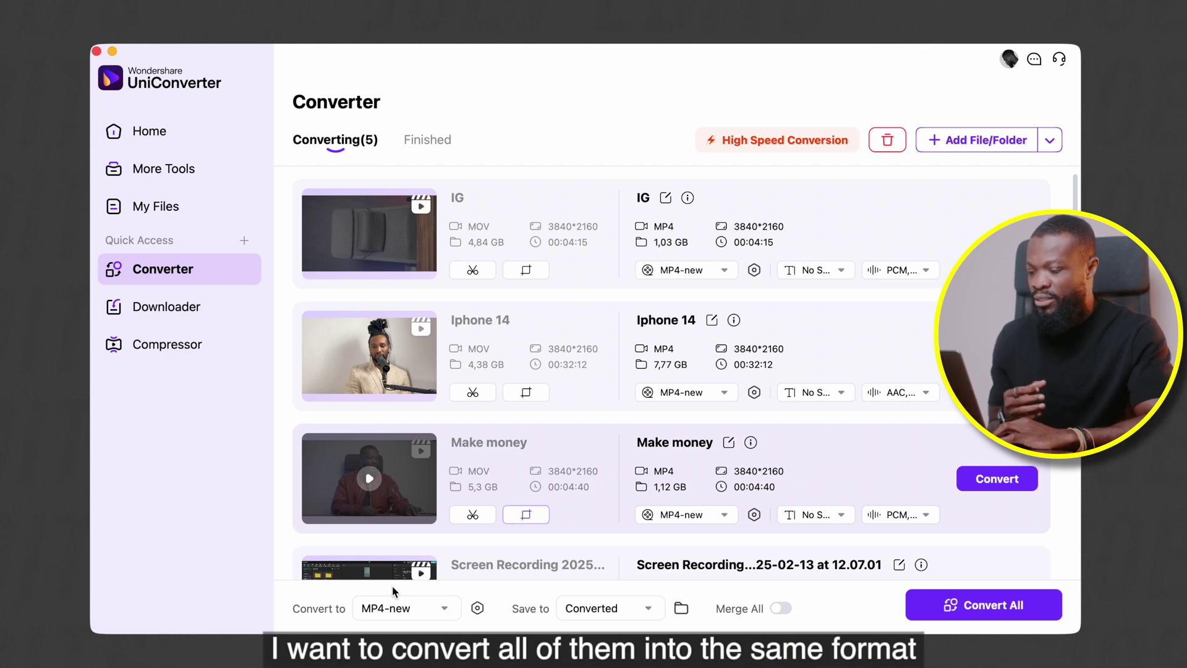
# Step: Create a custom preset from Video > MP4 with default H.264/AAC settings and save it as 'MP4-today'
pyautogui.click(409, 609)
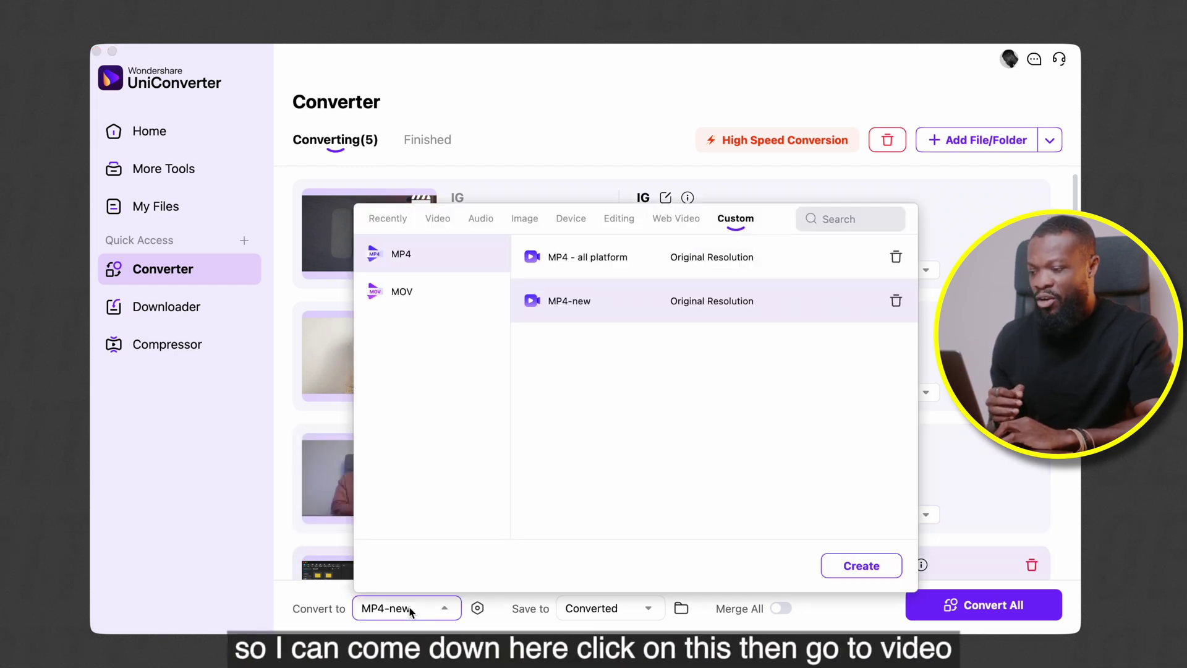
pyautogui.click(437, 218)
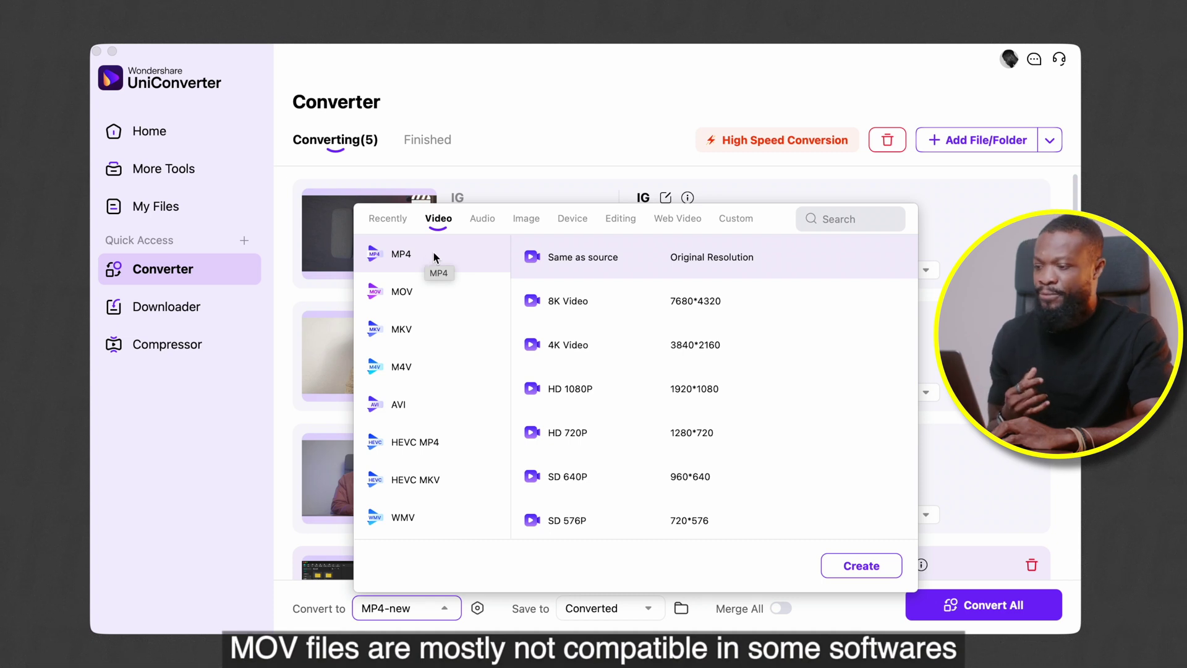
pyautogui.click(426, 255)
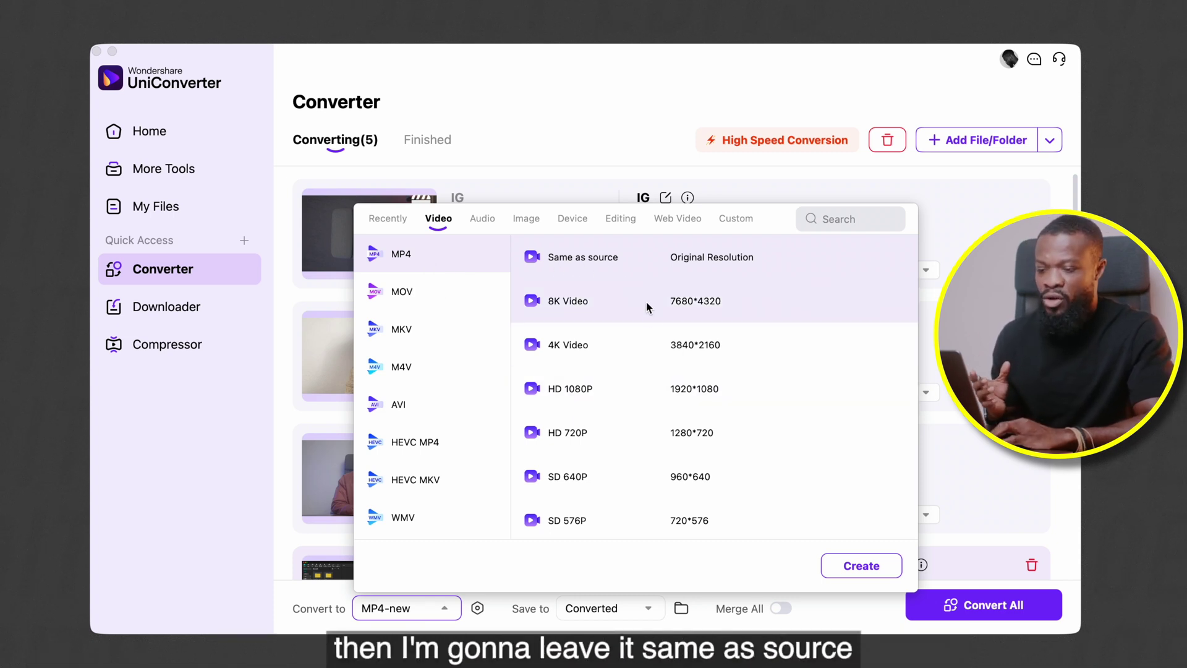
pyautogui.click(853, 574)
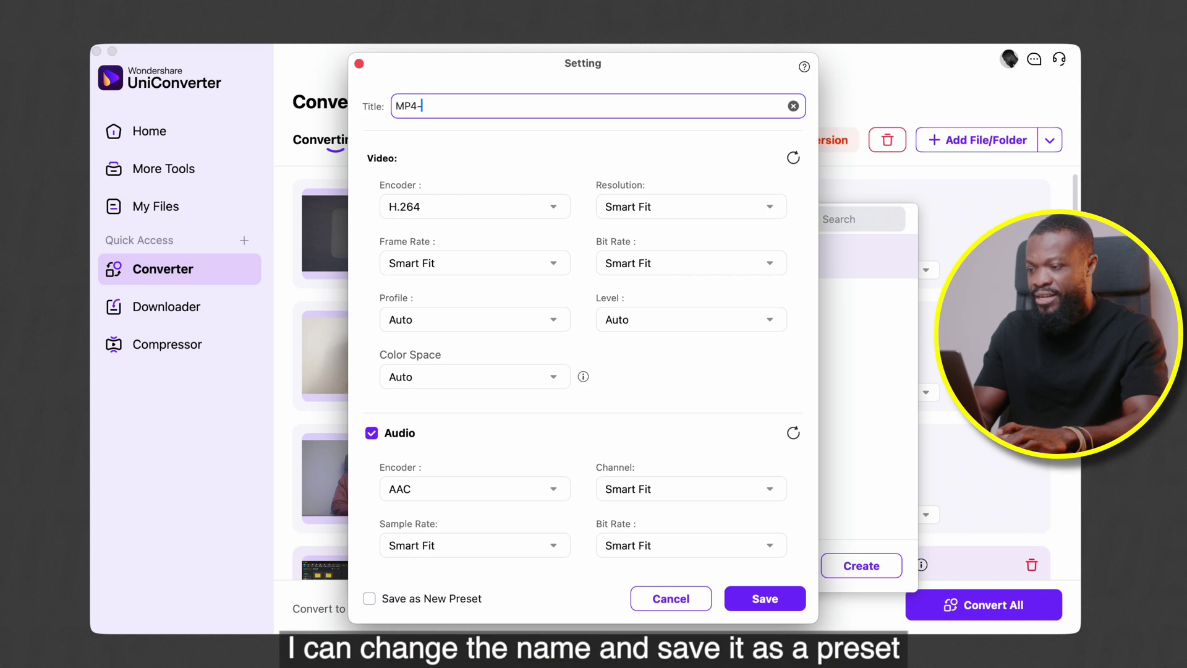
pyautogui.write('today')
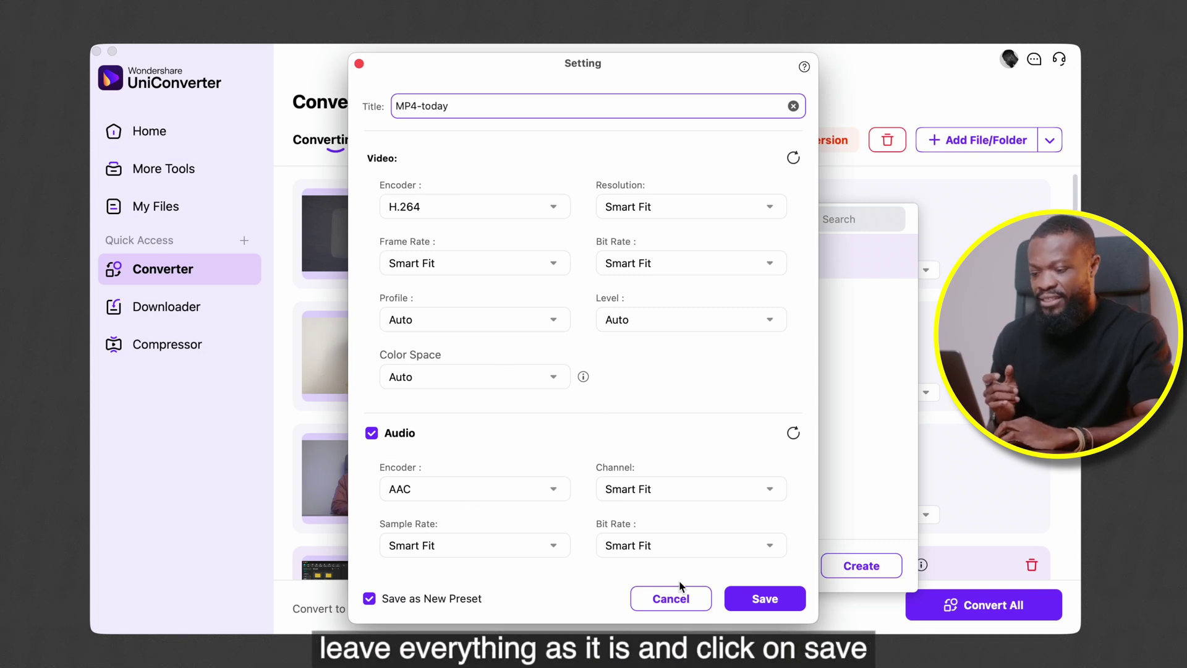
pyautogui.click(759, 600)
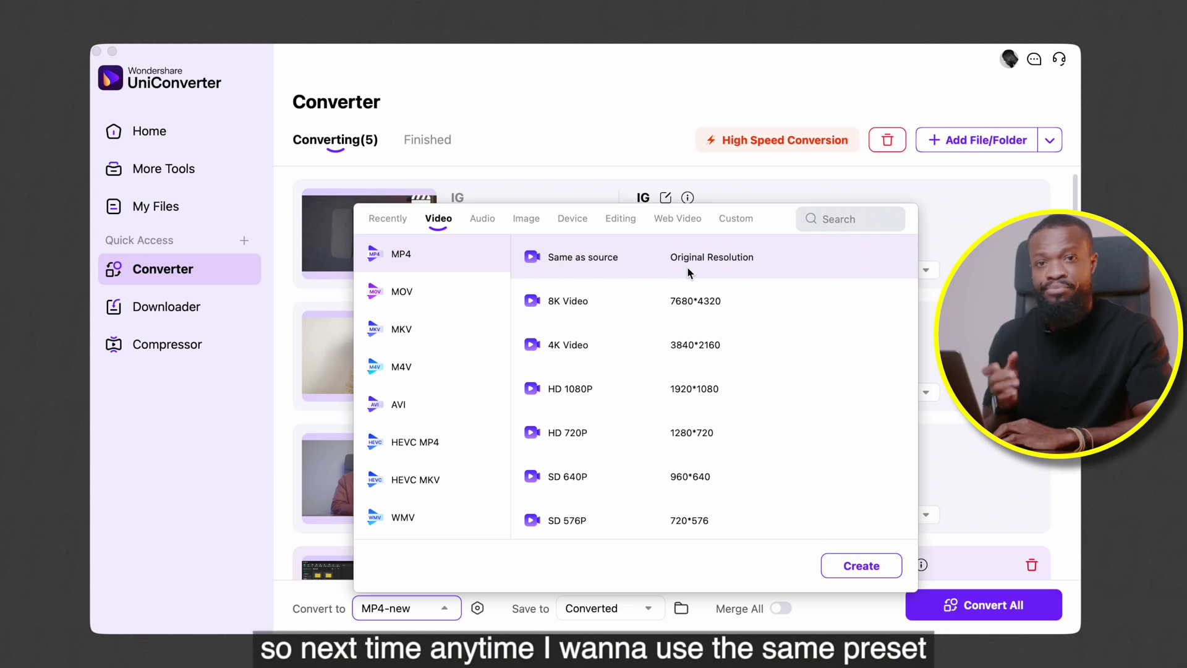
# Step: Choose the MP4-today preset from the Custom list as the output for all five clips
pyautogui.click(739, 217)
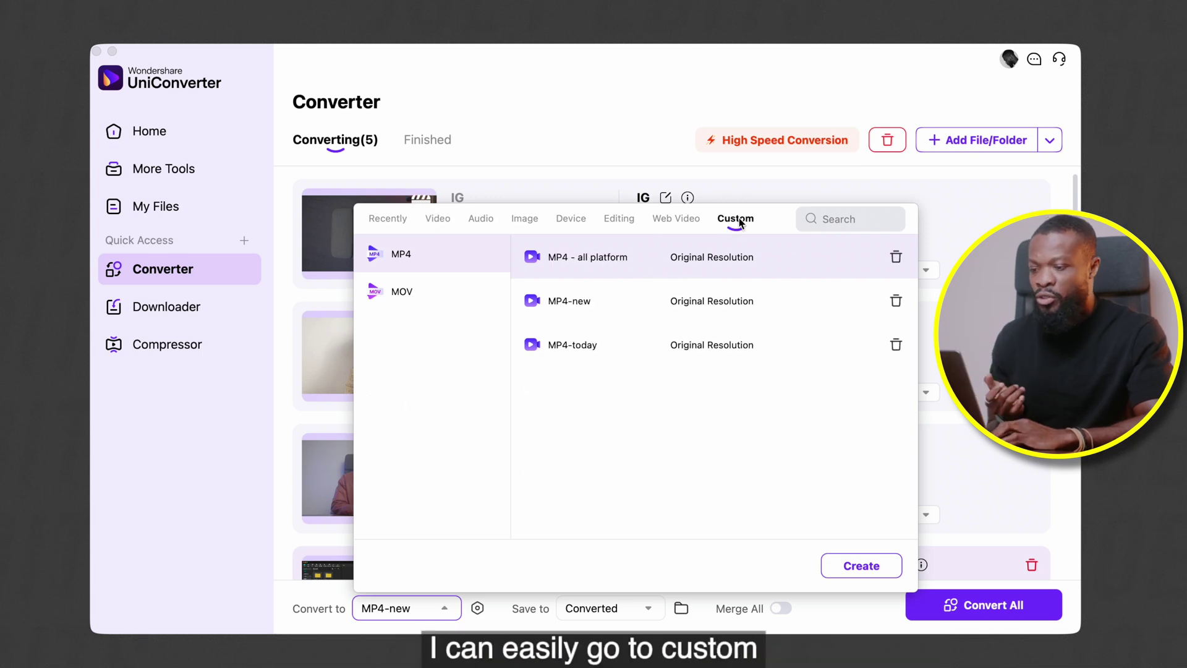
pyautogui.click(624, 352)
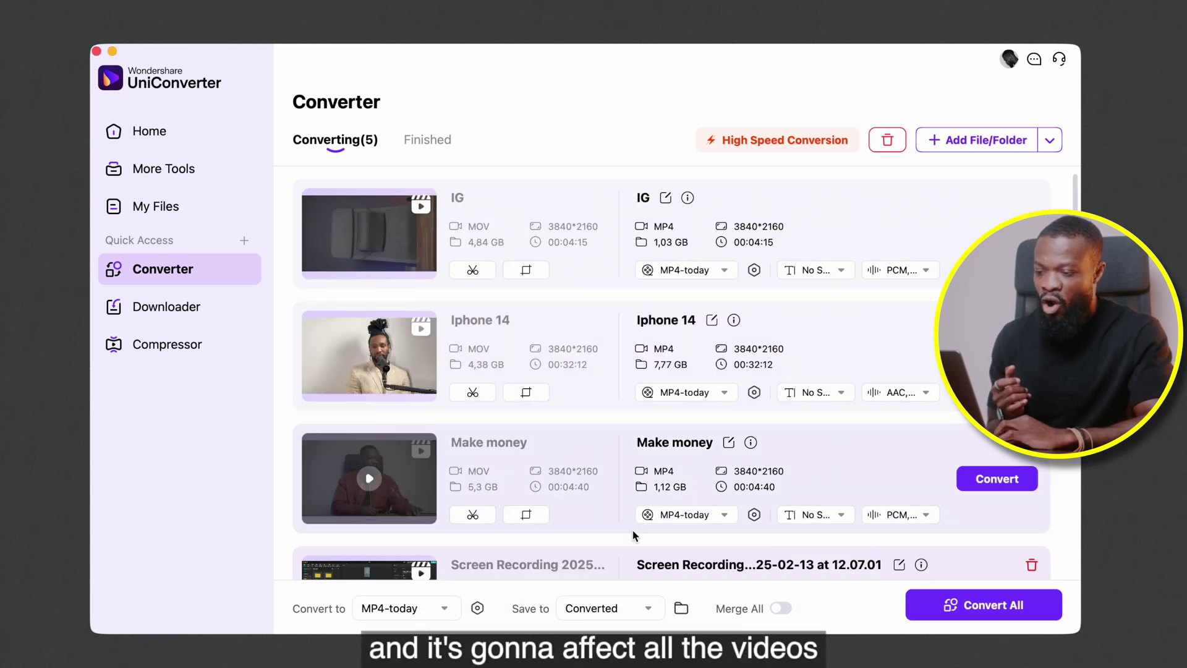
pyautogui.scroll(-2, 660, 505)
pyautogui.scroll(-3, 660, 506)
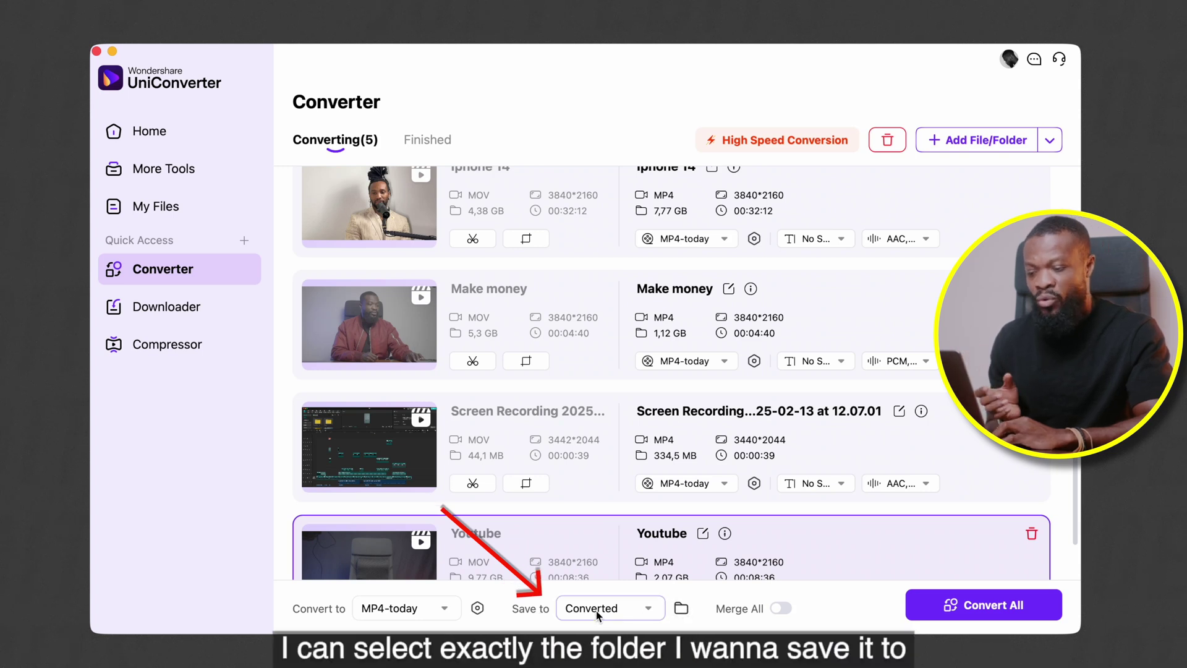
pyautogui.click(640, 611)
pyautogui.scroll(-2, 710, 544)
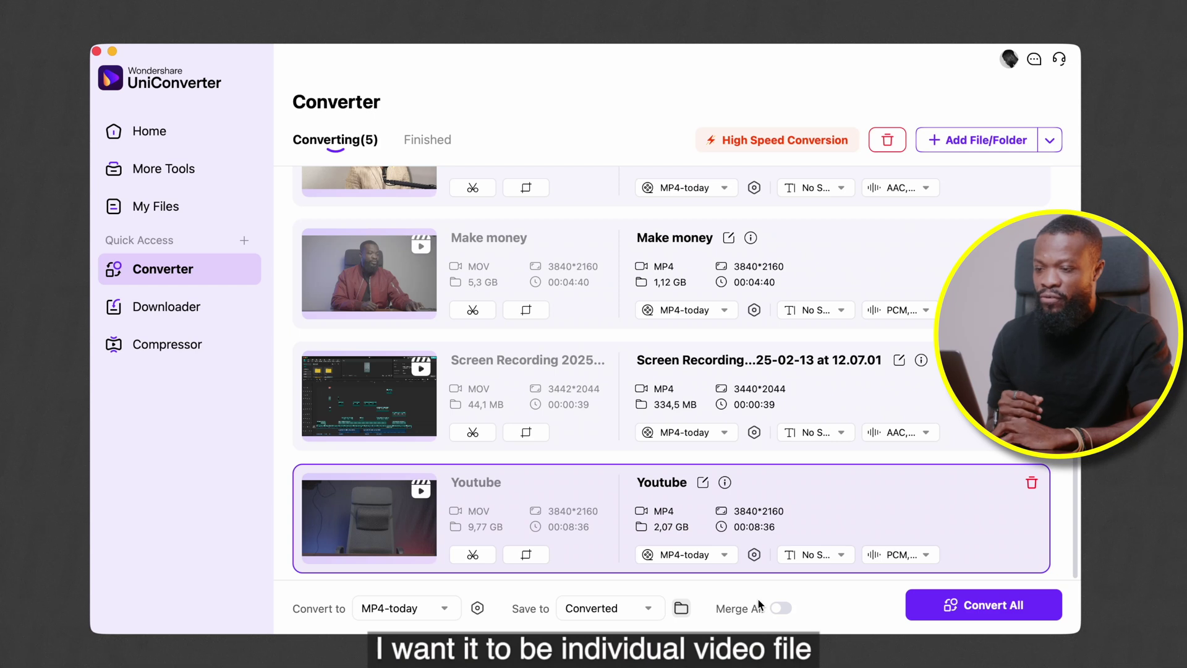
pyautogui.click(988, 605)
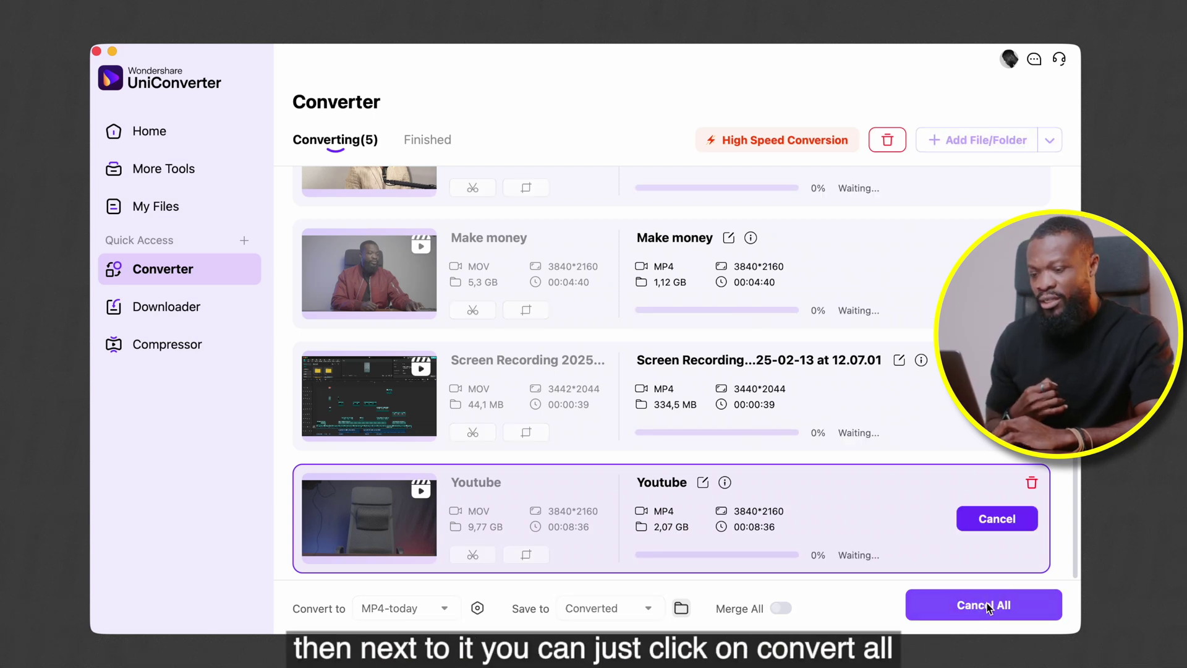